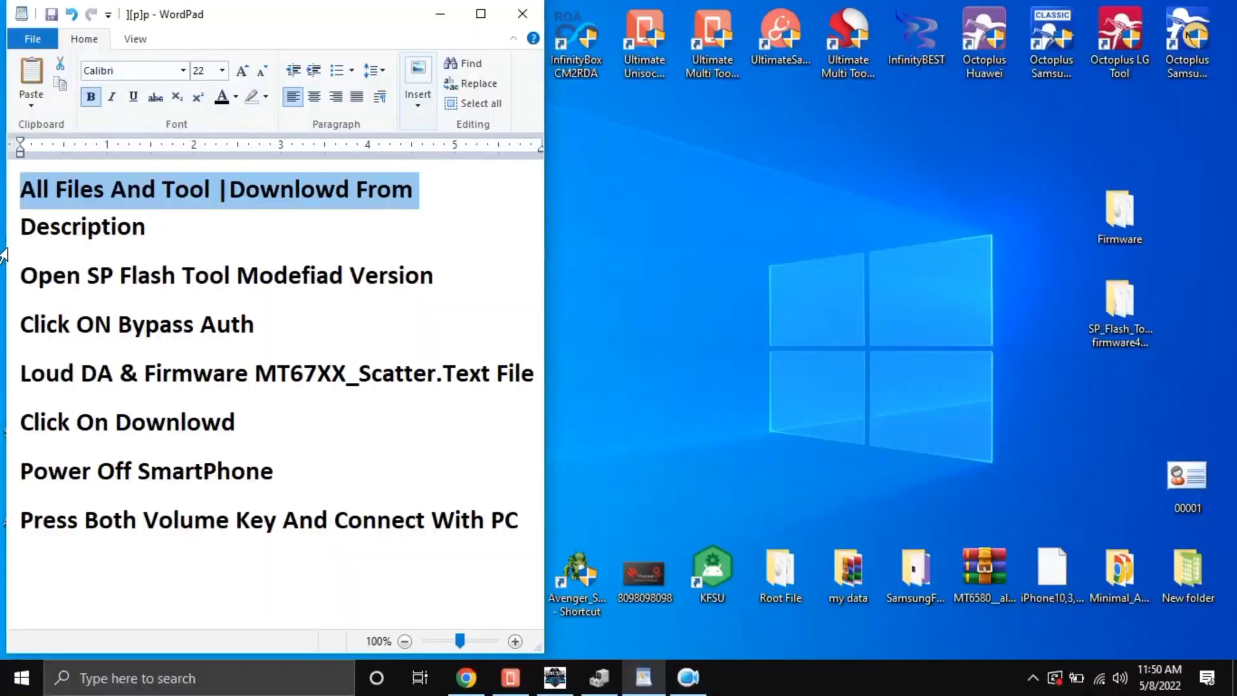
# Highlight the notes lines on the download source and on opening the modified SP Flash Tool
pyautogui.click(21, 236)
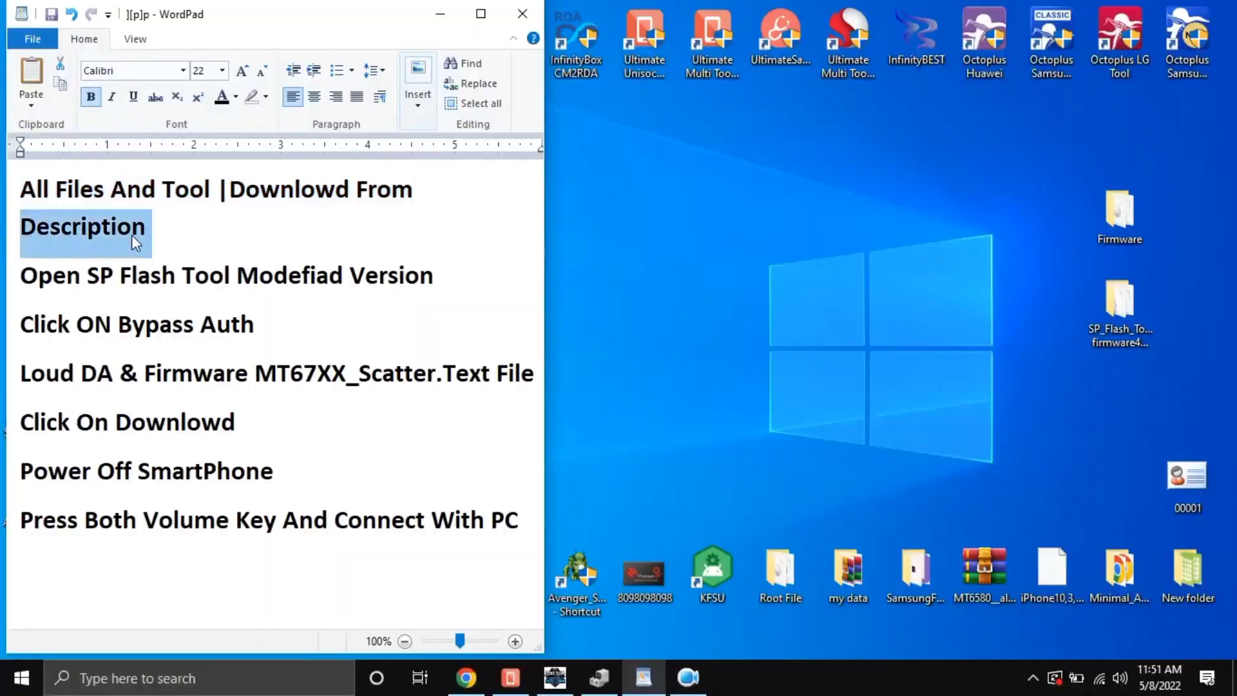
pyautogui.click(22, 290)
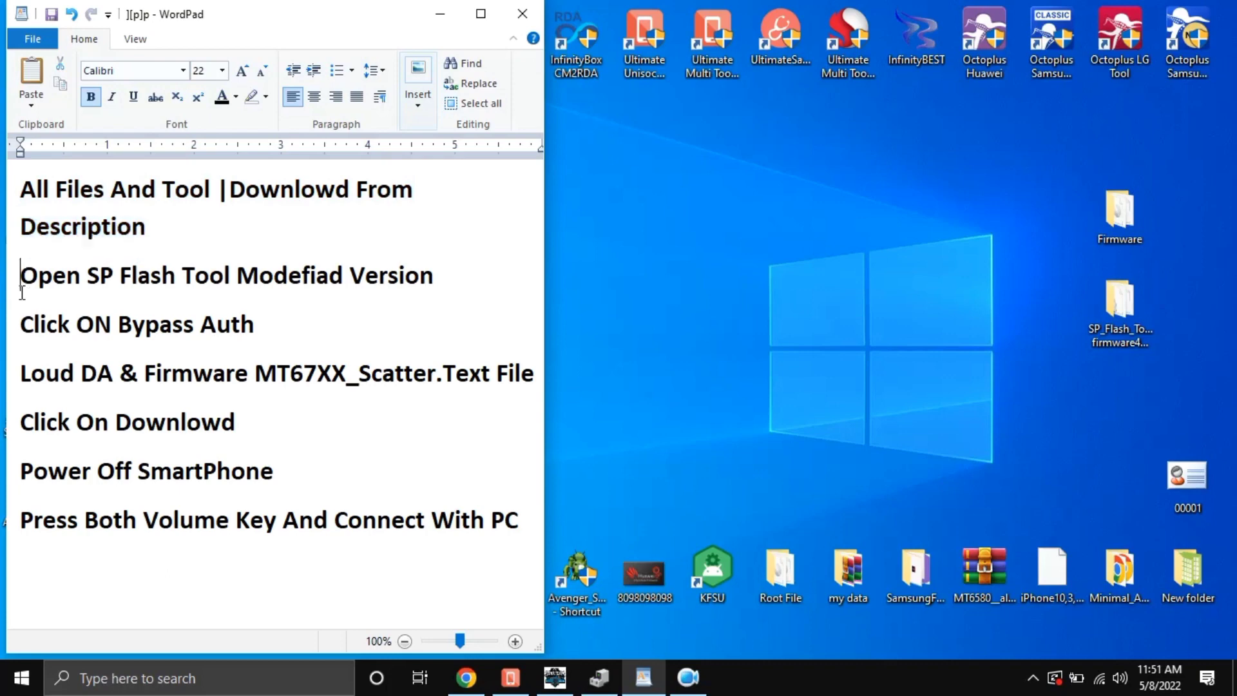
pyautogui.tripleClick(21, 291)
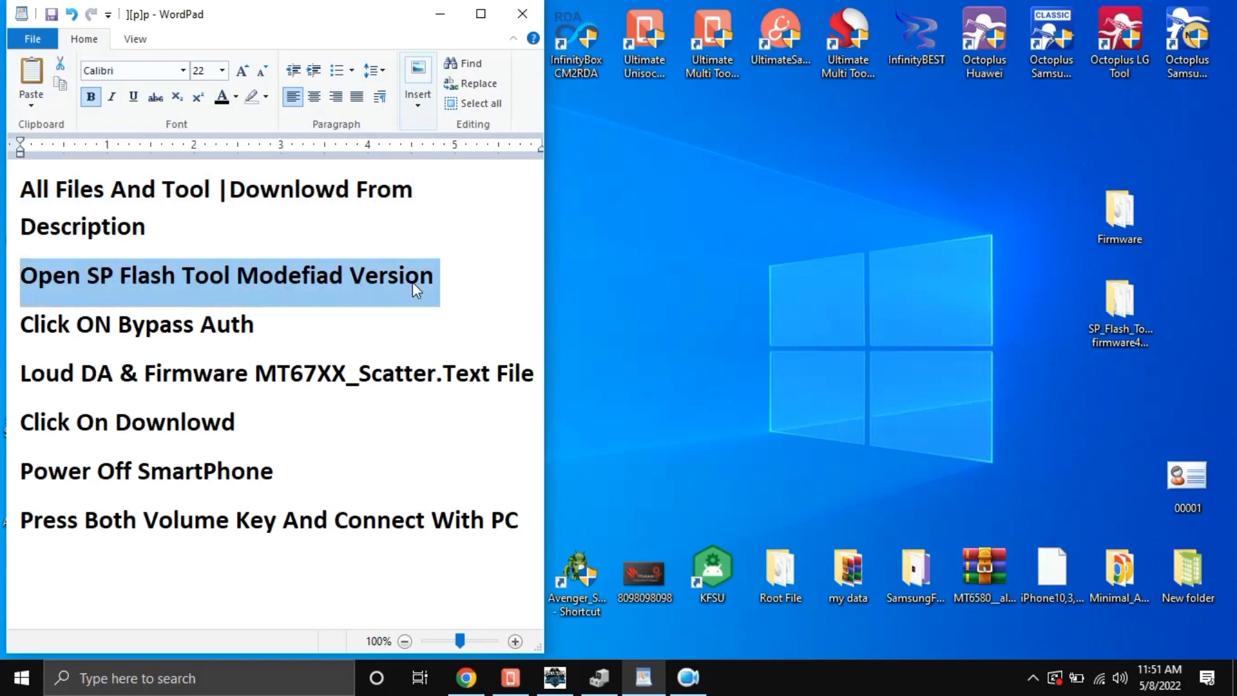
# Launch flash_tool from the SP_Flash_Tool desktop folder and dismiss the web page and the scatter file error it brings up
pyautogui.doubleClick(1132, 306)
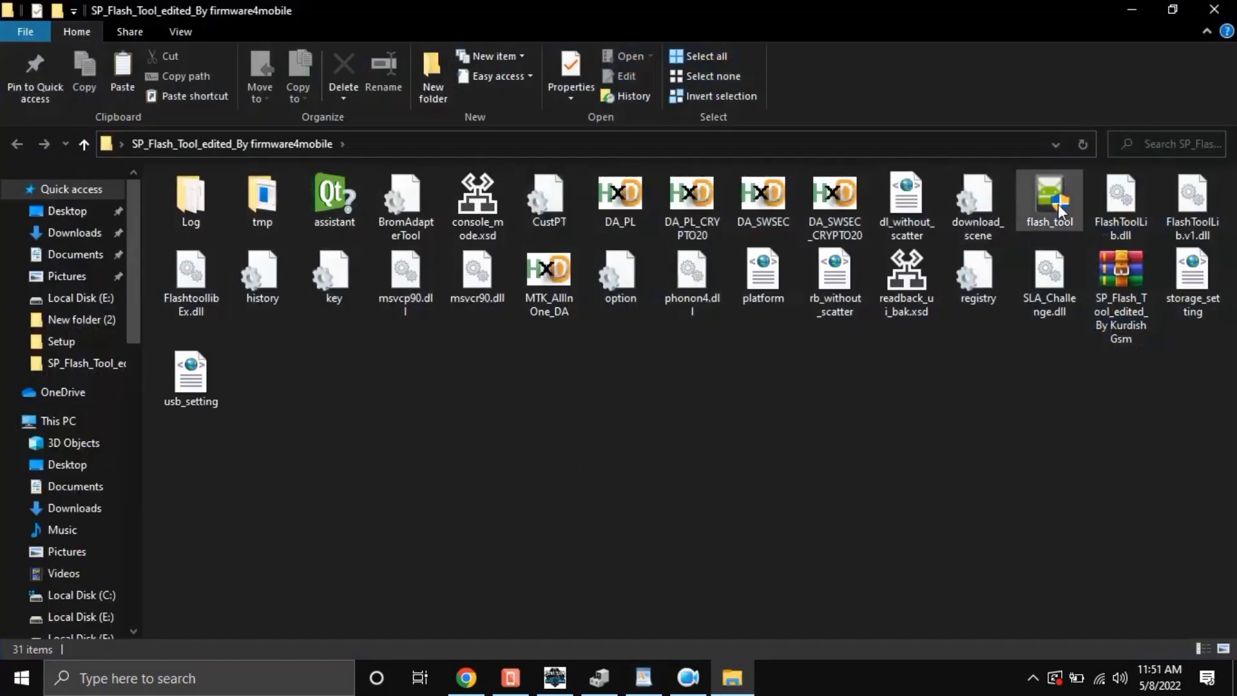
pyautogui.click(1059, 206)
pyautogui.doubleClick(1059, 206)
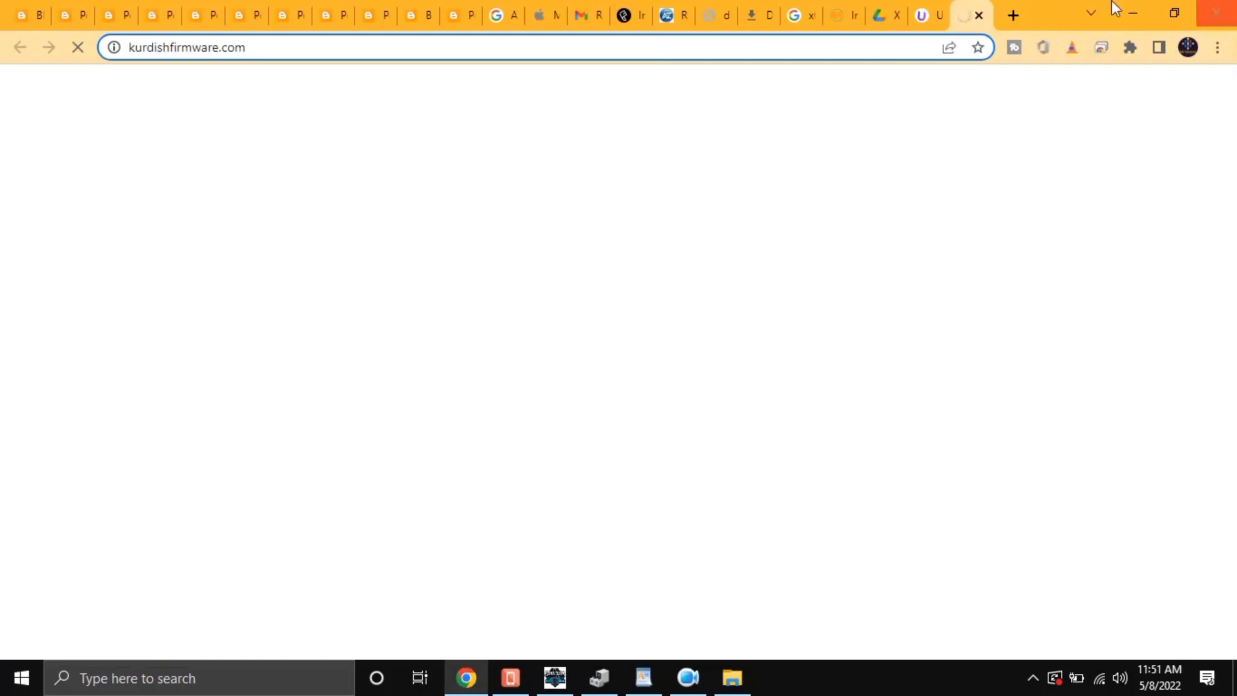
pyautogui.click(979, 15)
pyautogui.click(1134, 12)
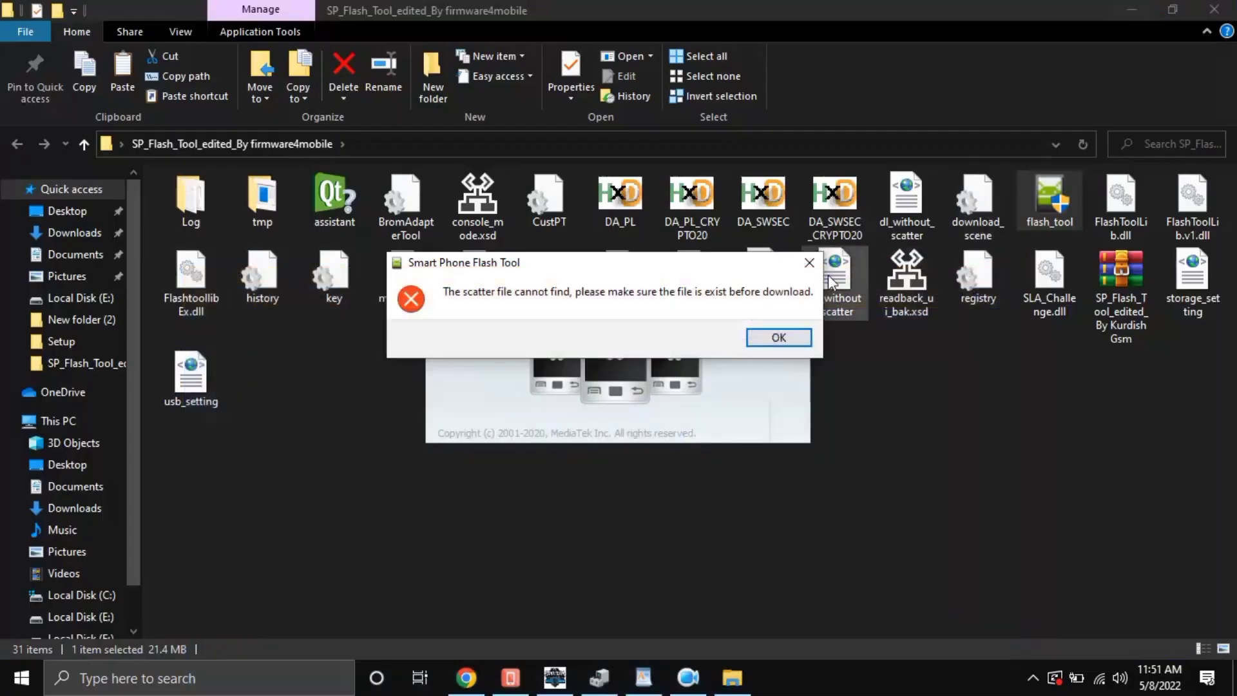
pyautogui.click(780, 337)
# Close the SP_Flash_Tool folder window and move the flash tool window away from the notes
pyautogui.click(1214, 9)
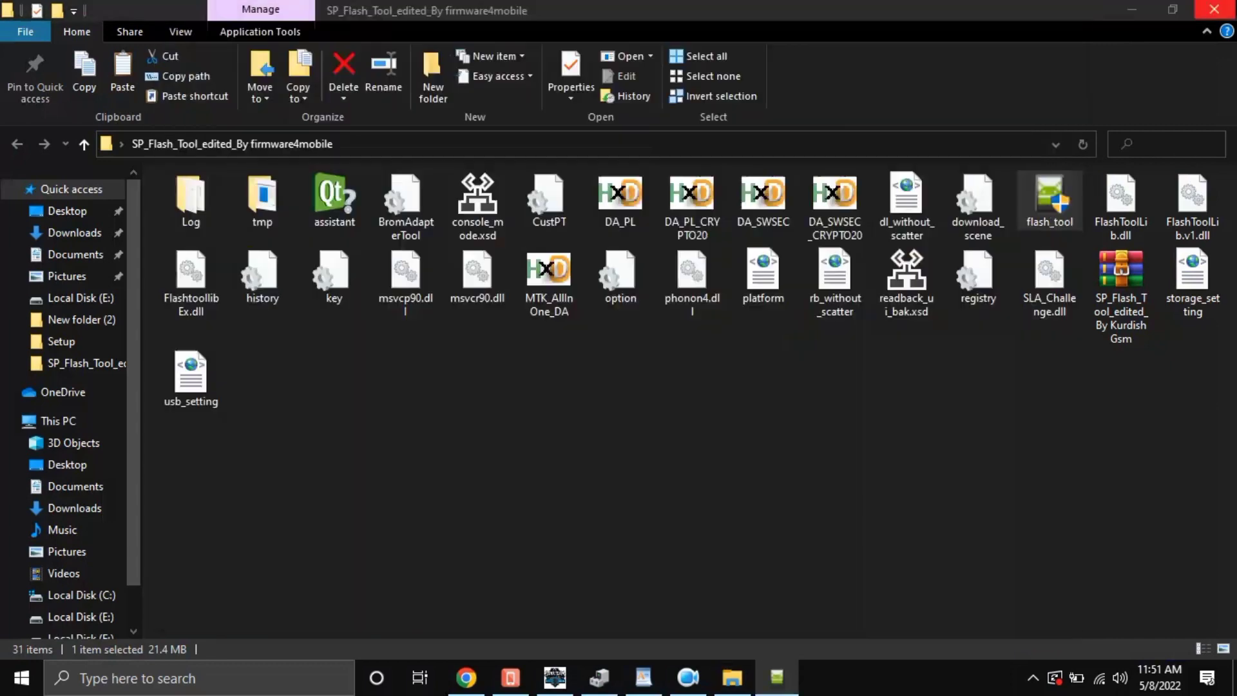
pyautogui.click(1215, 9)
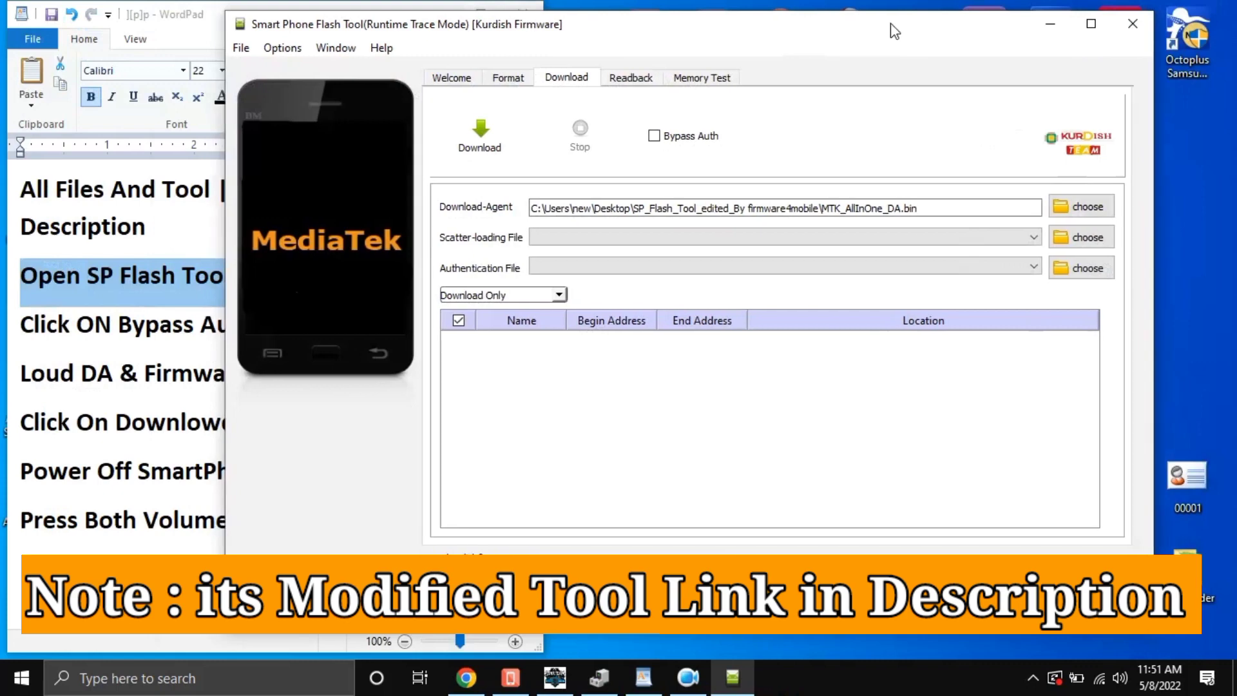
pyautogui.moveTo(891, 23); pyautogui.dragTo(959, 18)
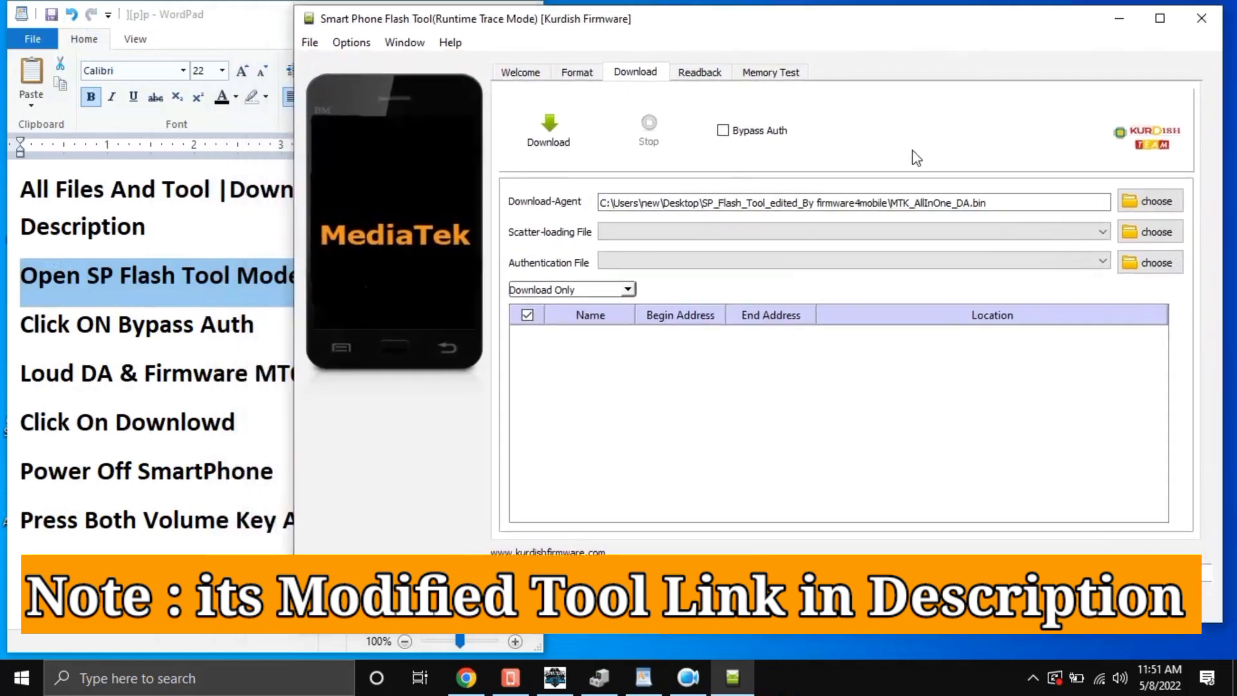
# Highlight the Bypass Auth instruction in the notes and enable Bypass Auth in the flash tool
pyautogui.click(132, 315)
pyautogui.click(14, 335)
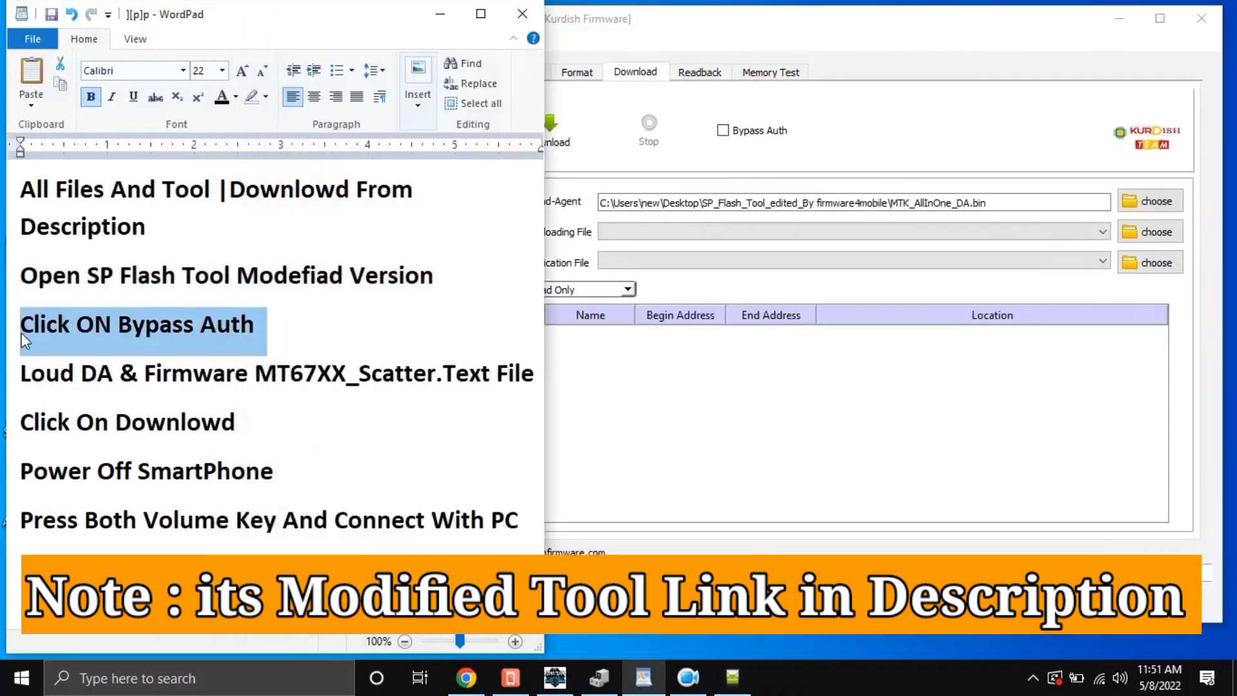
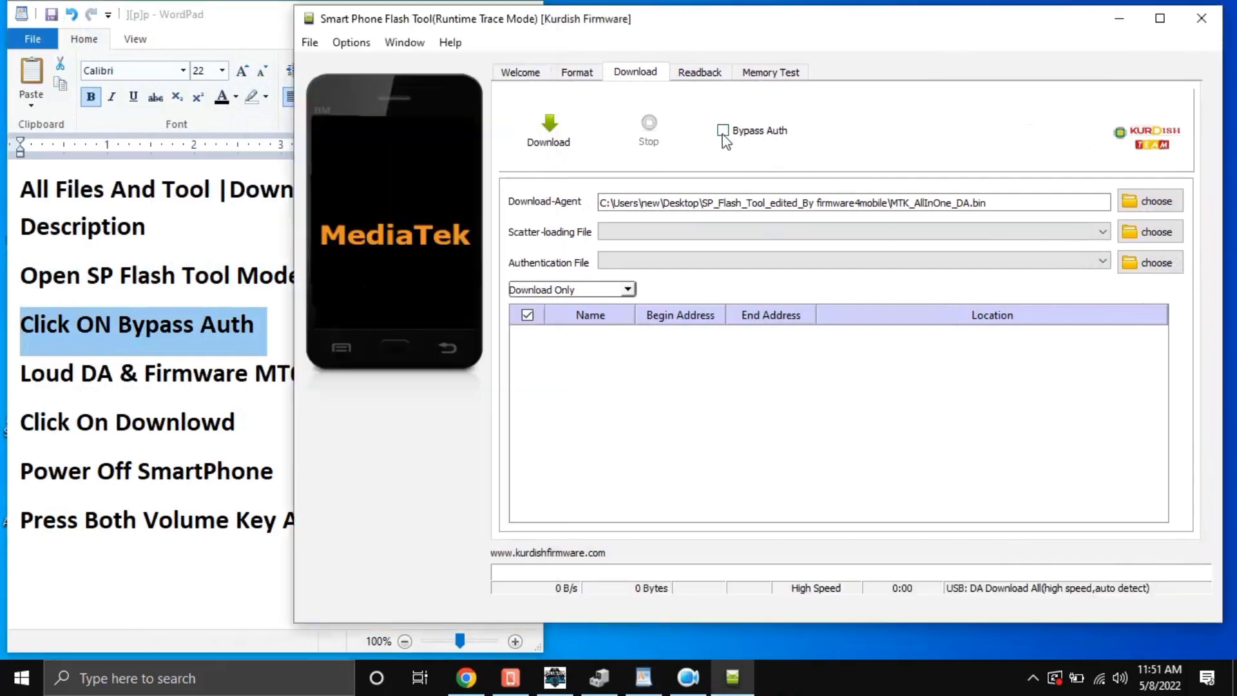
pyautogui.click(722, 132)
# Highlight the DA and scatter file instruction in the notes and load MTK_AllInOne_DA as the download agent
pyautogui.click(121, 372)
pyautogui.click(8, 378)
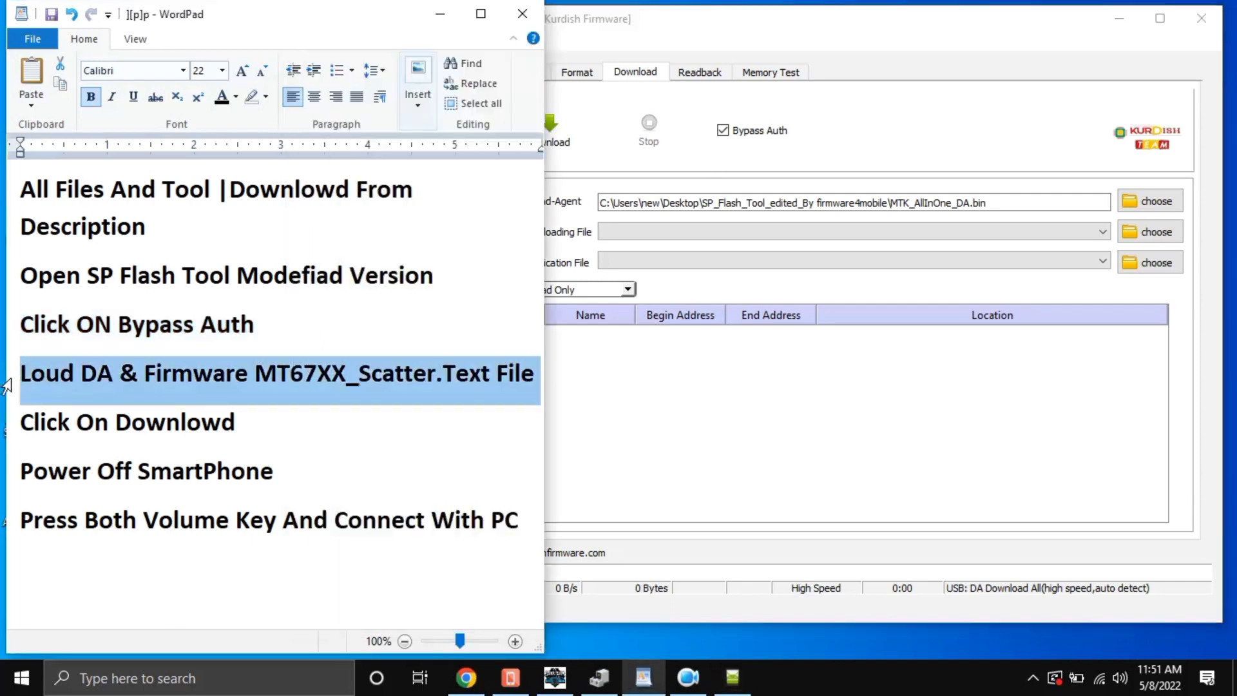
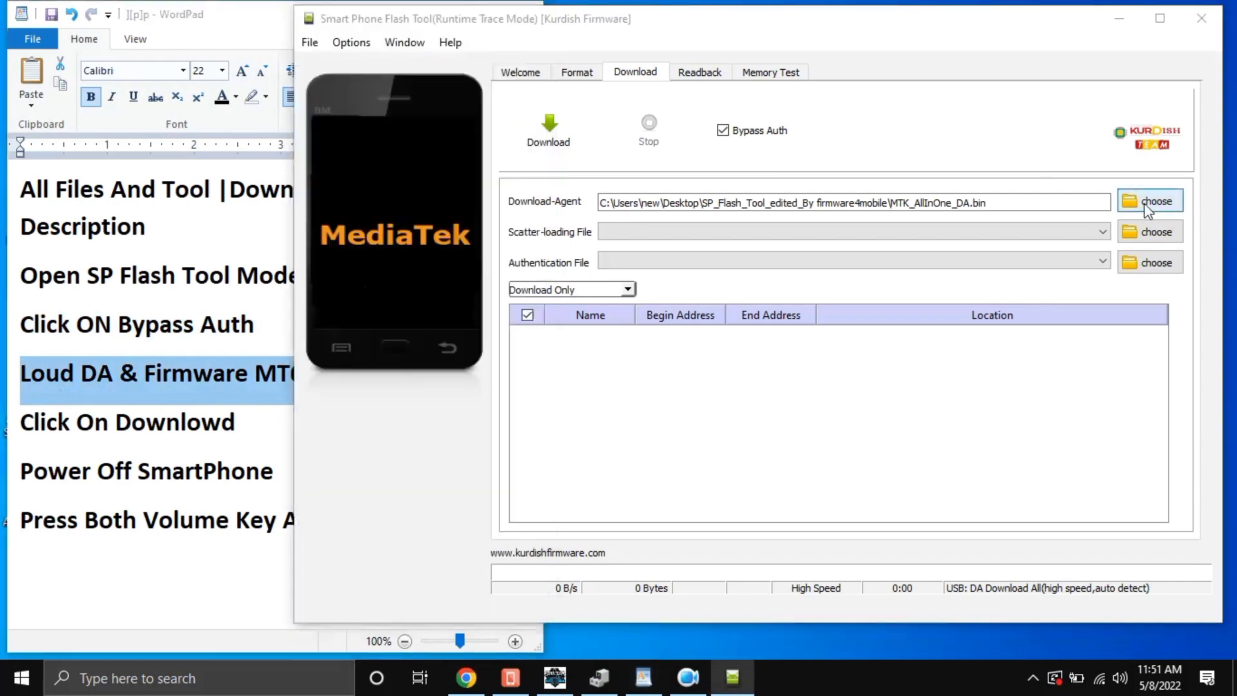
pyautogui.click(1146, 208)
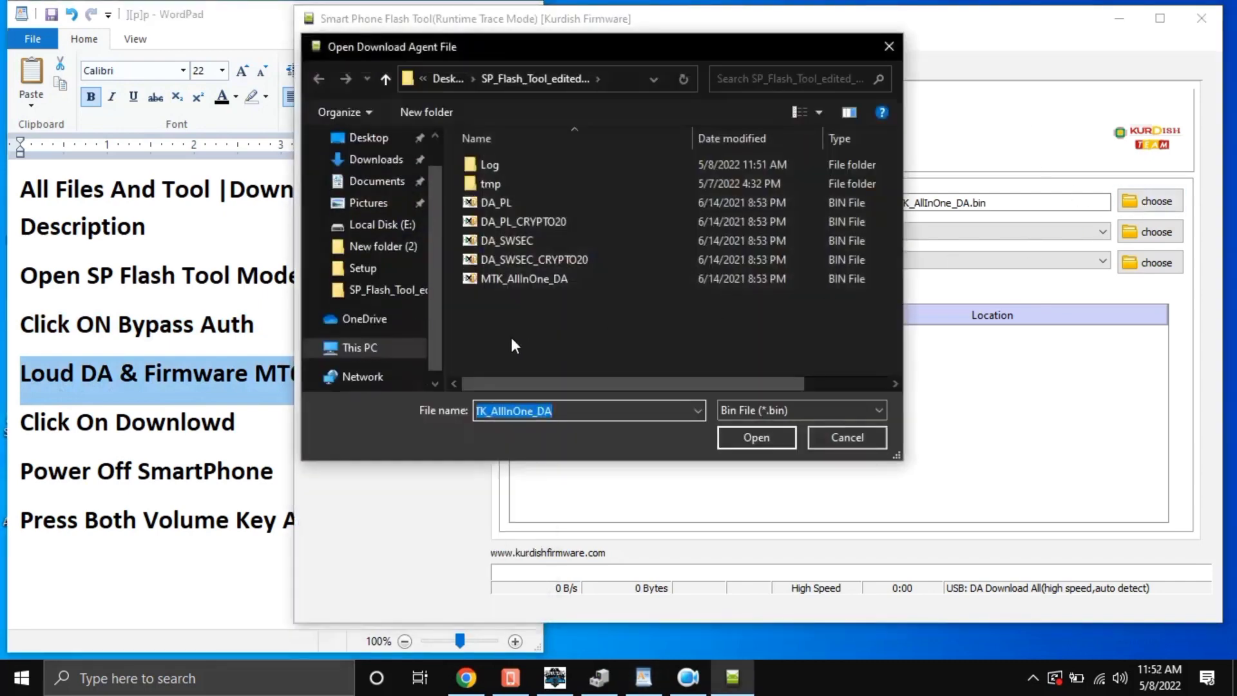
pyautogui.click(520, 280)
pyautogui.doubleClick(505, 277)
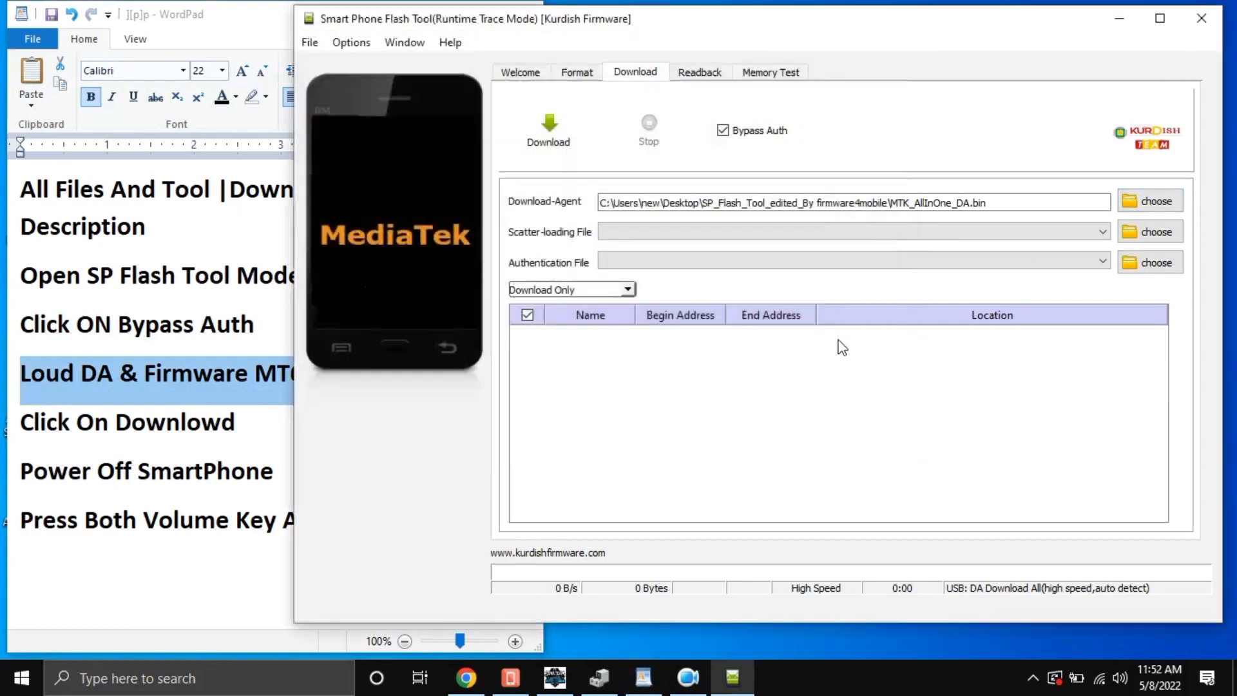
# Load the text version of MT6768_Android_scatter from the desktop Firmware folder as the scatter-loading file
pyautogui.click(1152, 233)
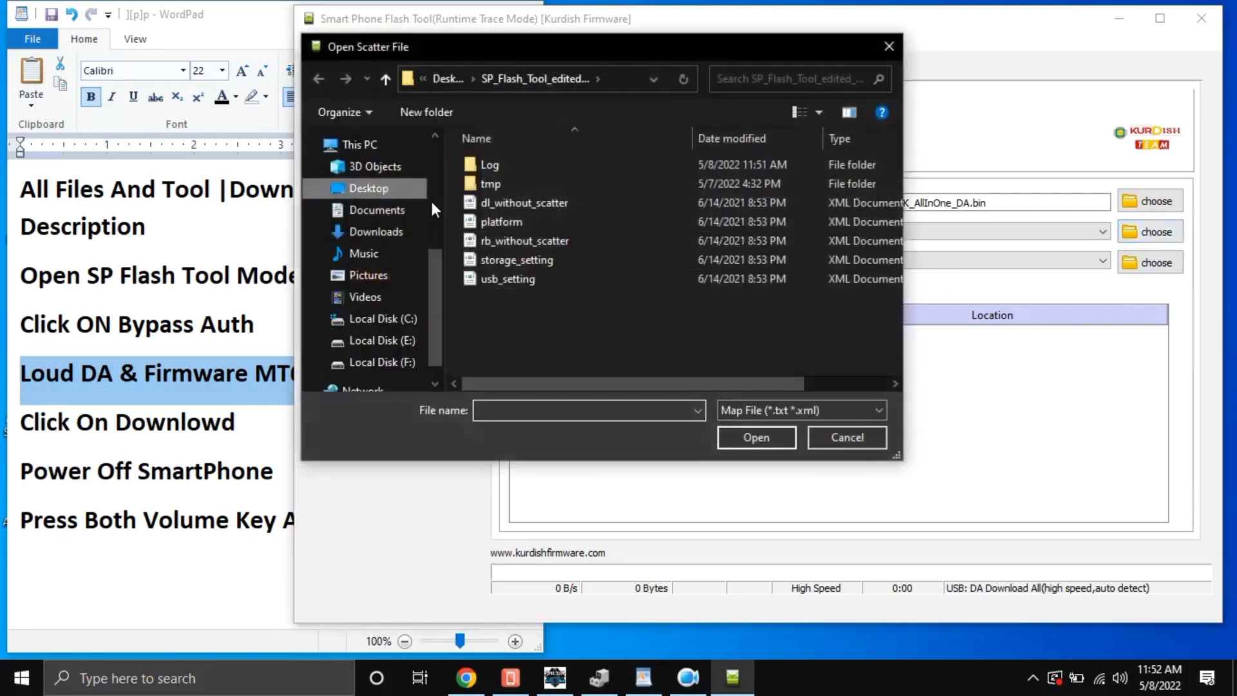
pyautogui.click(380, 190)
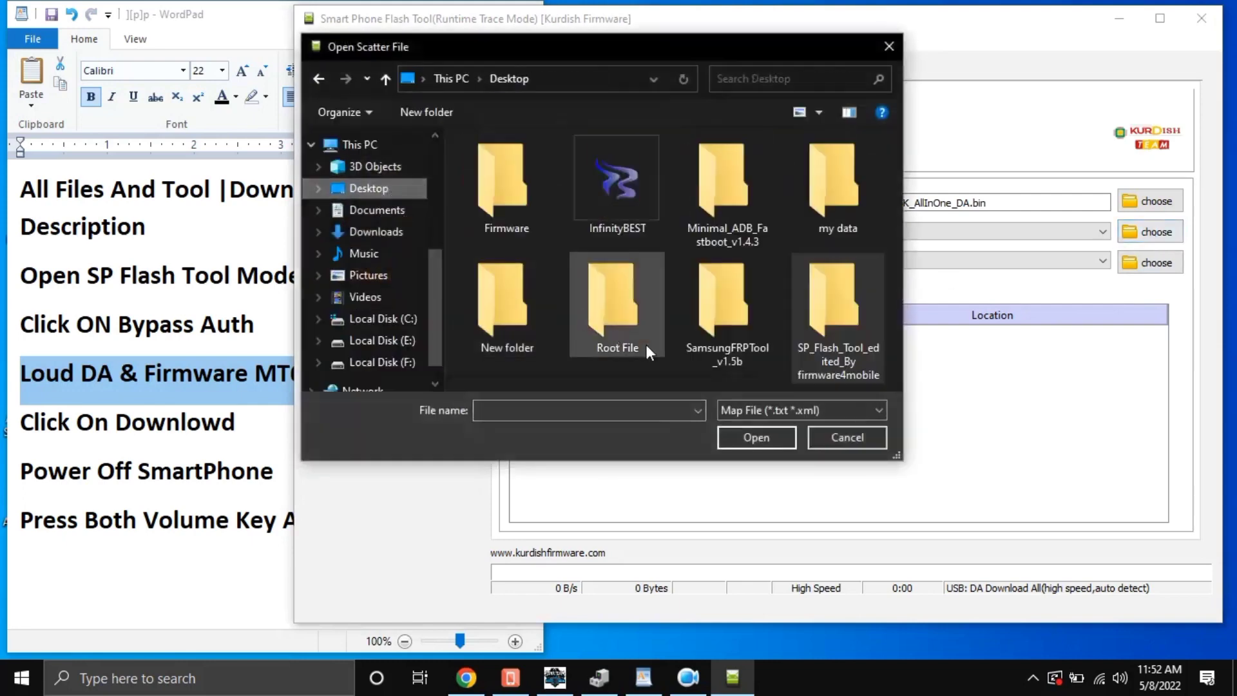
pyautogui.doubleClick(502, 231)
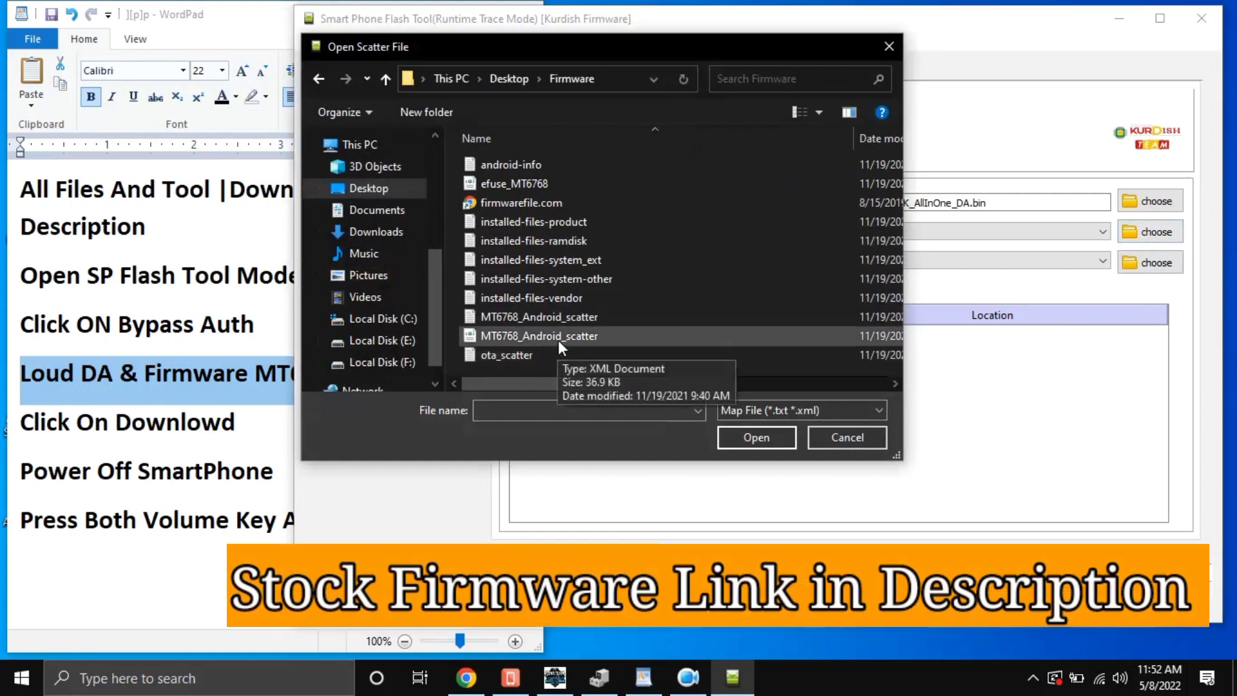
pyautogui.click(532, 323)
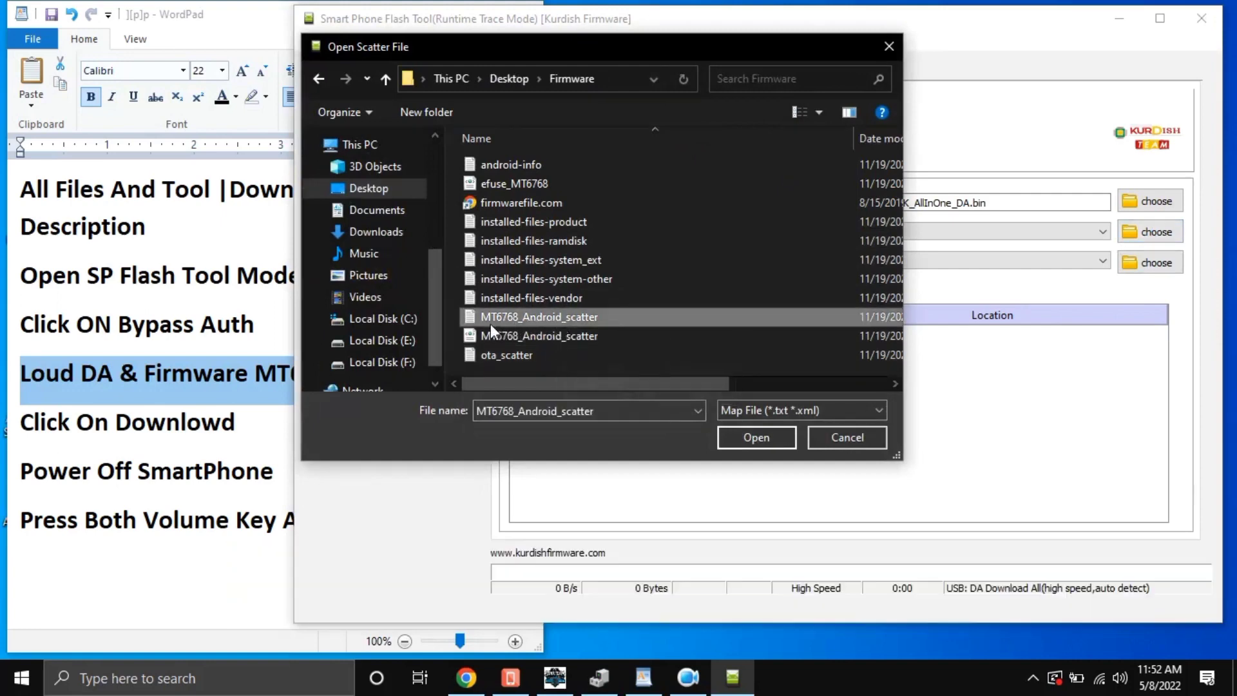
pyautogui.doubleClick(513, 317)
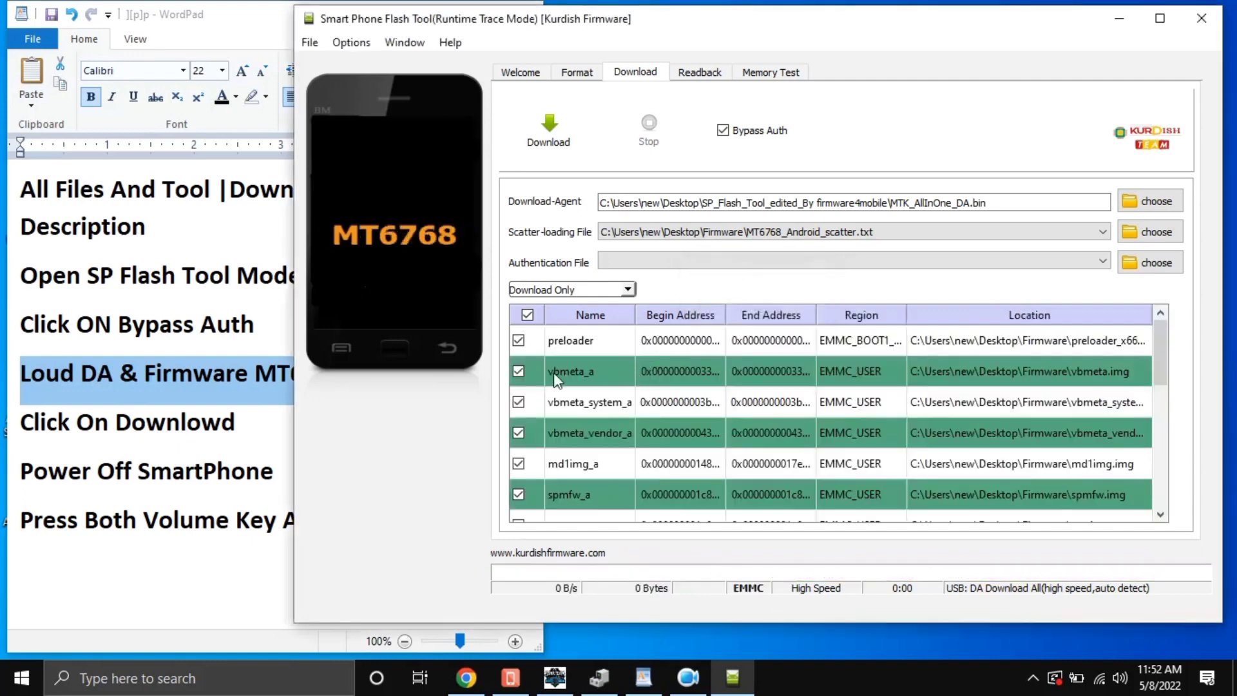
# Exclude the preloader and tranfs partitions from the download list
pyautogui.click(518, 340)
pyautogui.click(1160, 516)
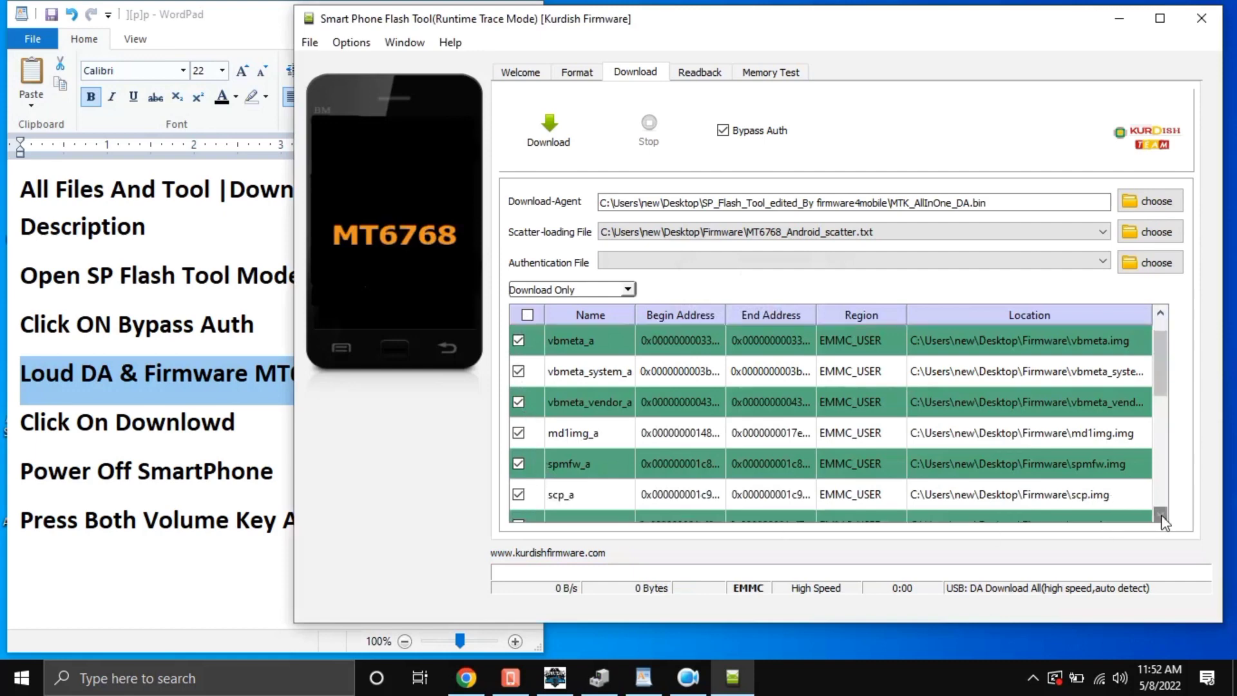
pyautogui.click(1161, 516)
pyautogui.click(1160, 516)
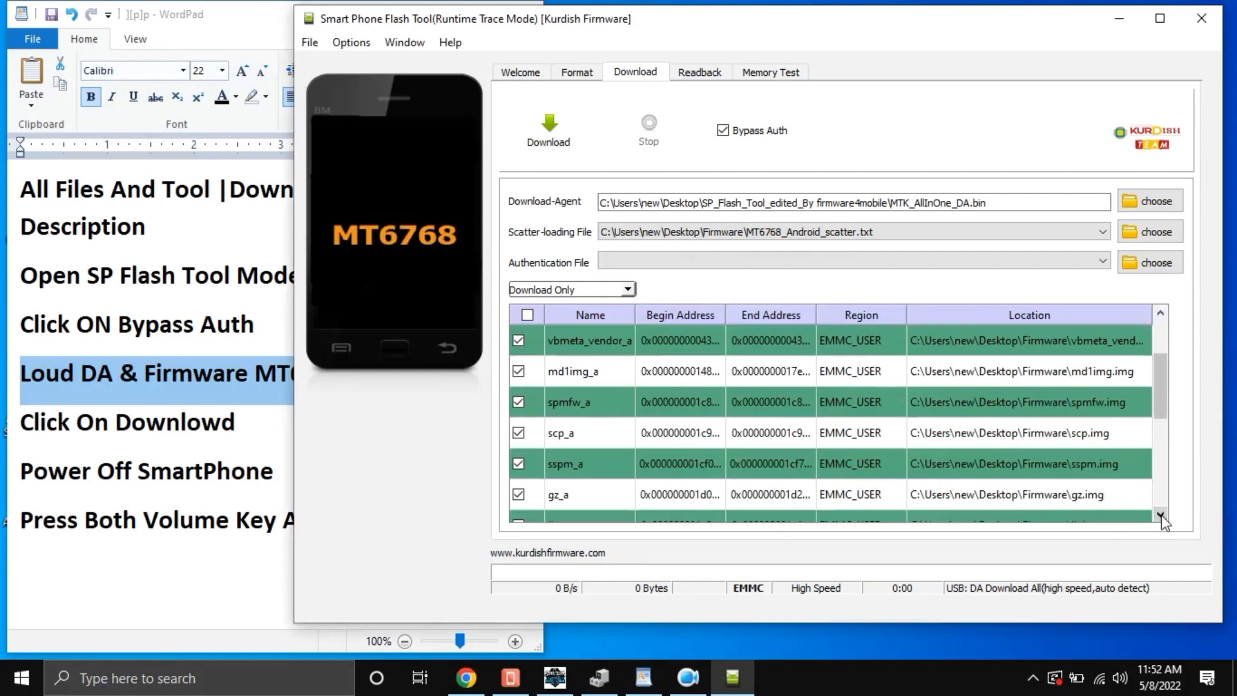
pyautogui.click(1160, 517)
pyautogui.click(1161, 516)
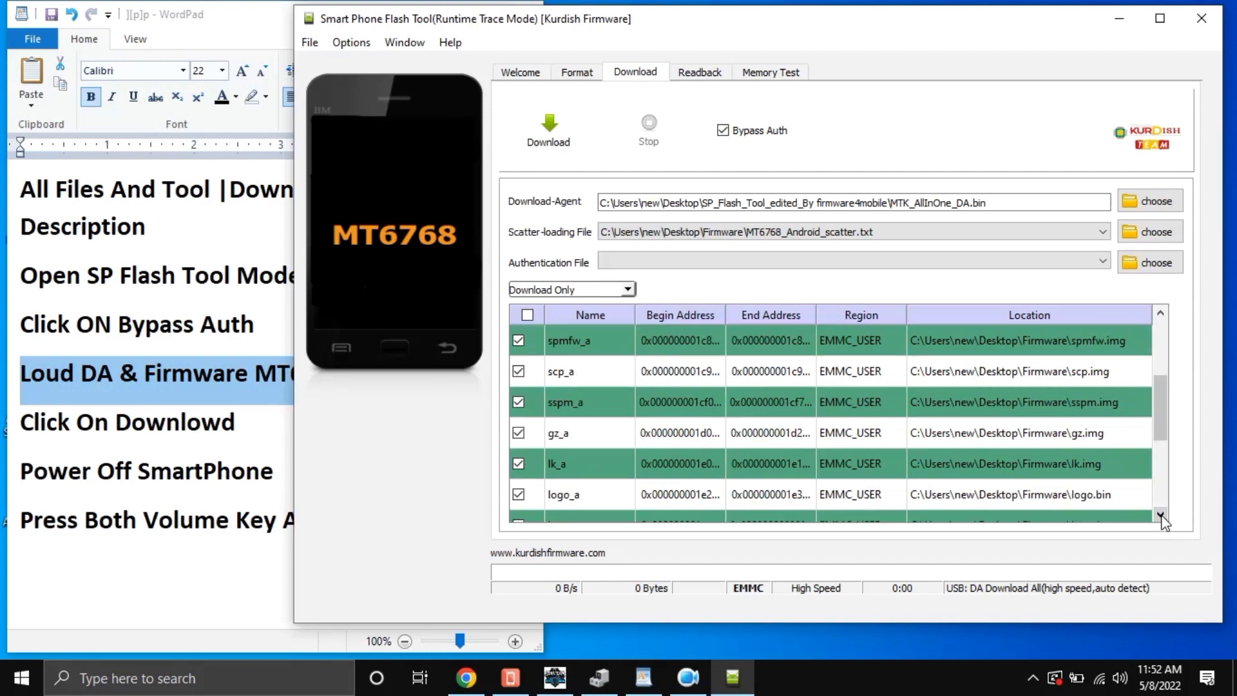
pyautogui.click(1161, 516)
pyautogui.click(1160, 517)
pyautogui.click(1161, 516)
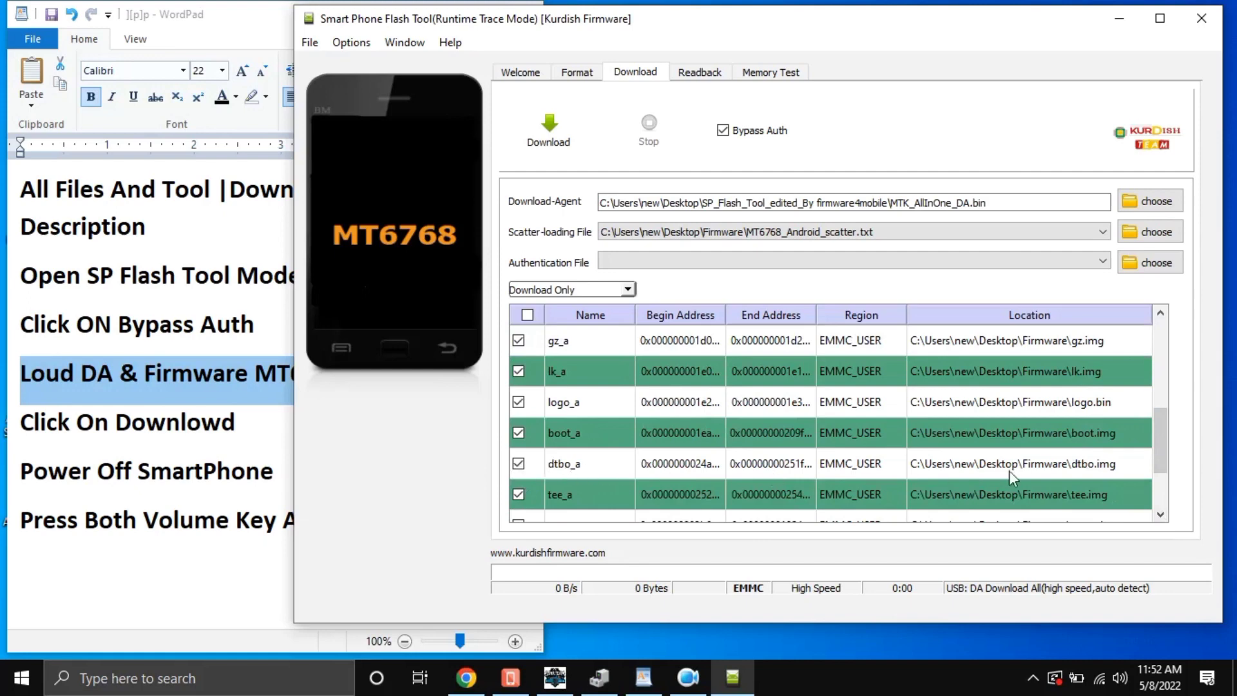
pyautogui.click(1161, 516)
pyautogui.click(1161, 516)
pyautogui.click(1160, 517)
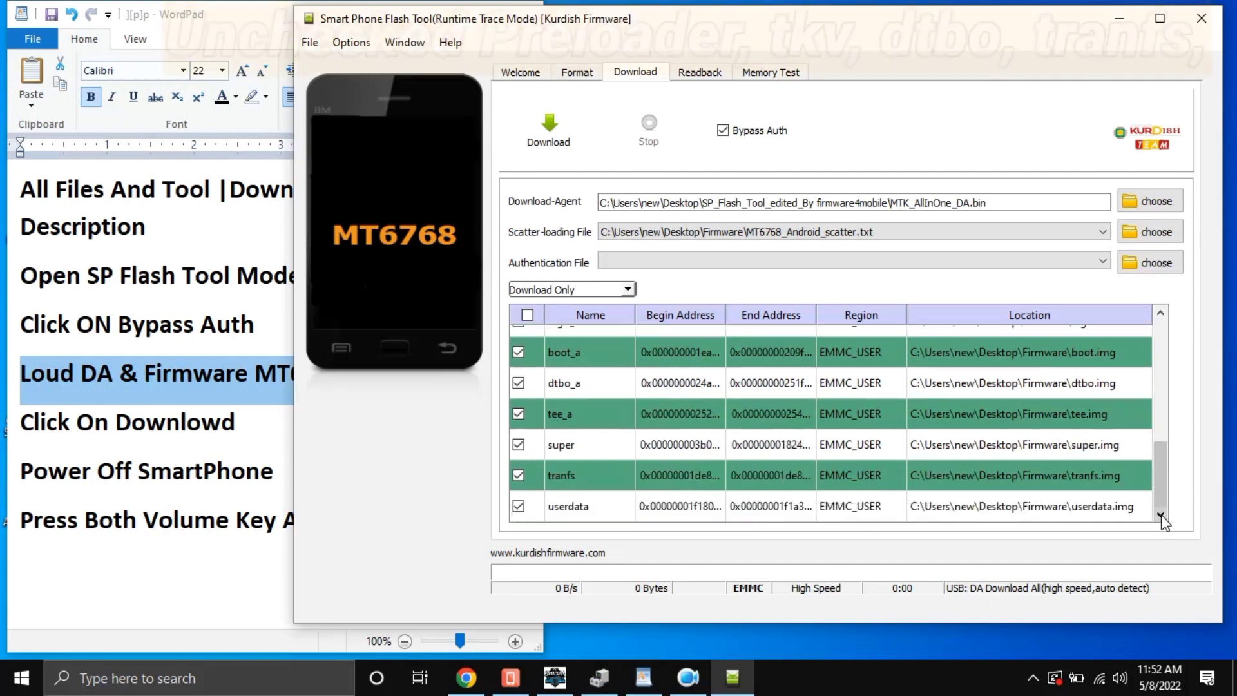
pyautogui.click(518, 474)
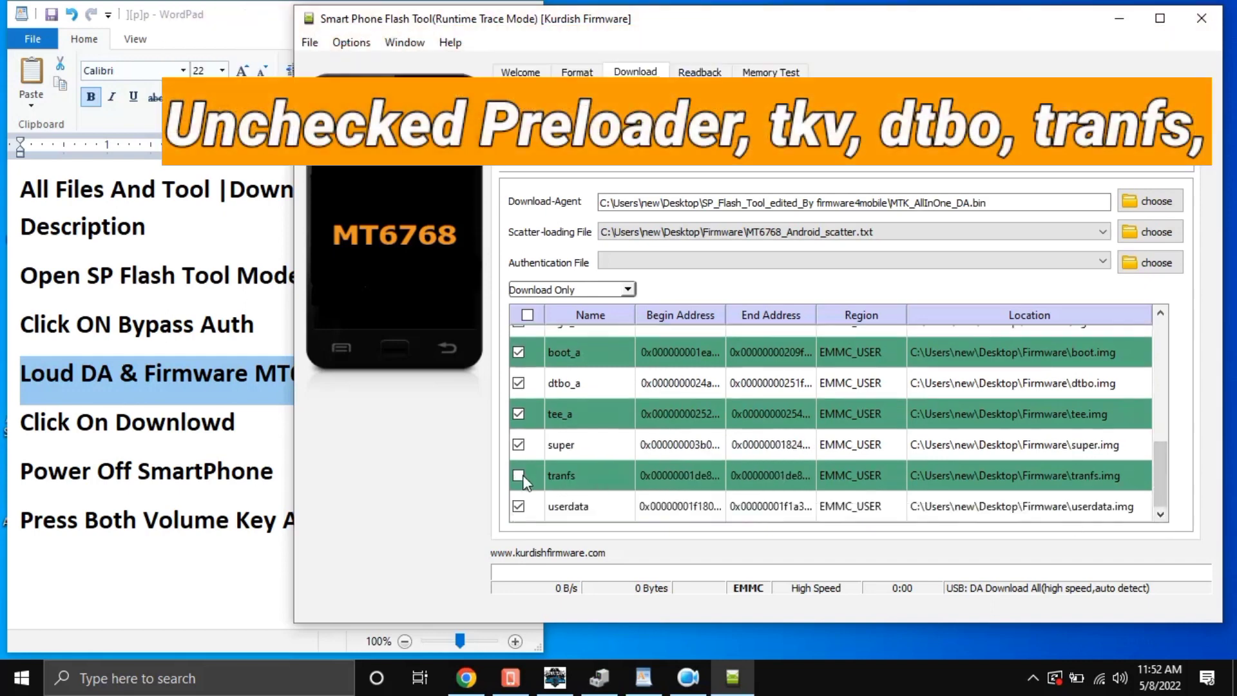
# Review the partition selection from preloader down to dtbo_a and highlight the download instruction in the notes
pyautogui.scroll(5, 891, 471)
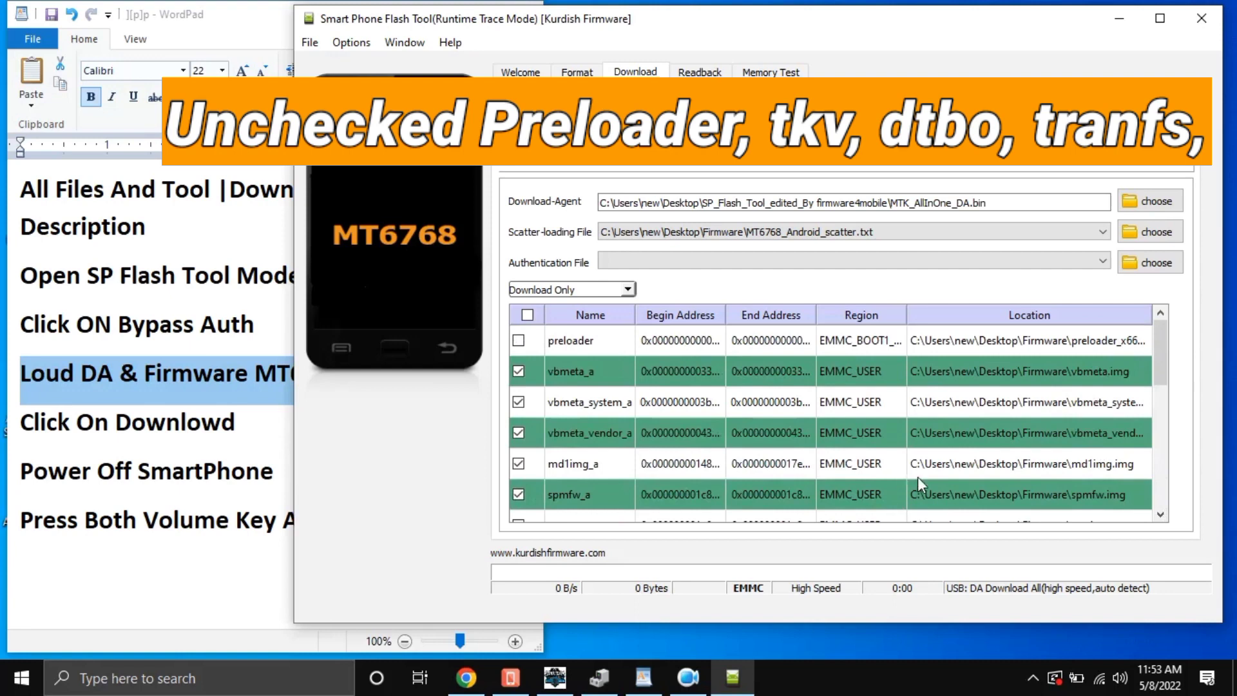
pyautogui.click(1160, 514)
pyautogui.click(1161, 515)
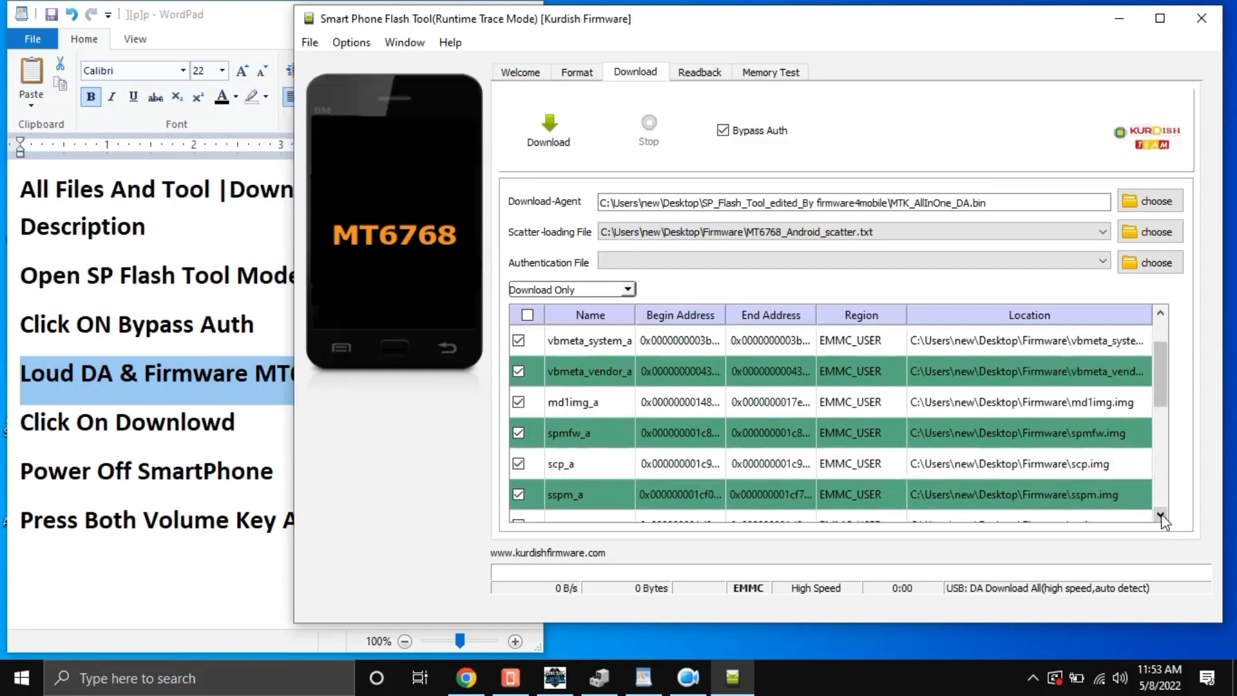
pyautogui.click(1161, 515)
pyautogui.click(1160, 515)
pyautogui.click(1160, 515)
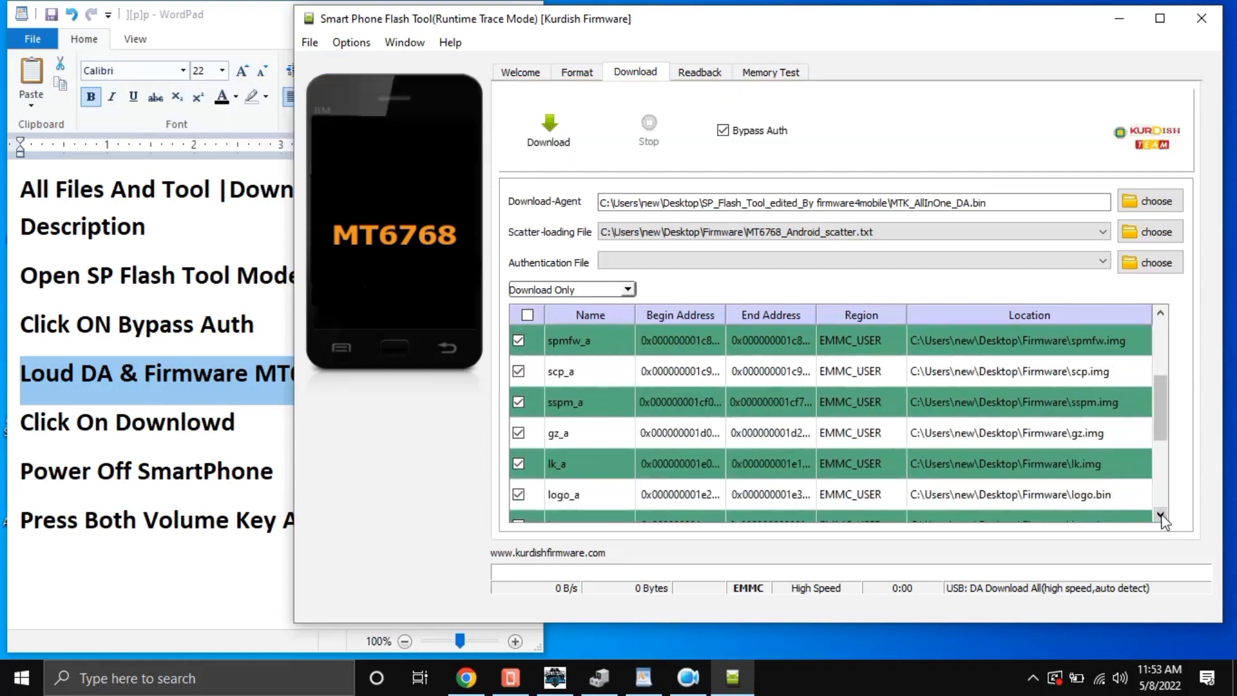
pyautogui.click(1160, 515)
pyautogui.click(1160, 515)
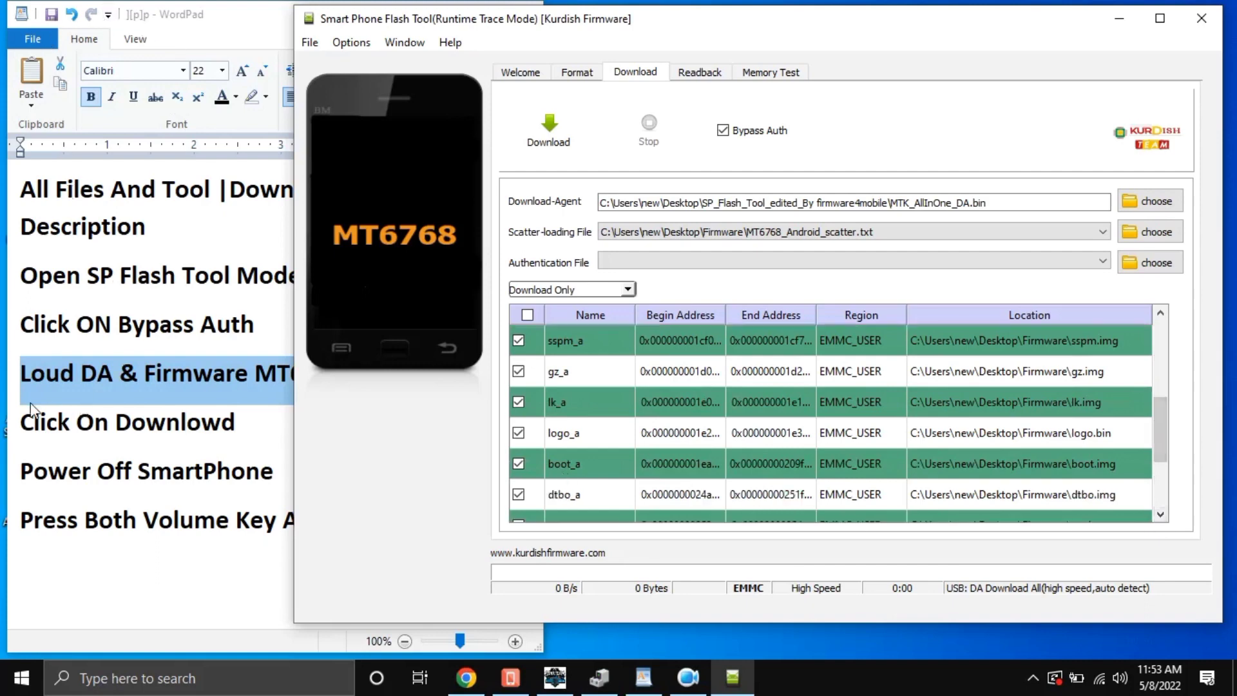
pyautogui.click(9, 435)
pyautogui.click(10, 433)
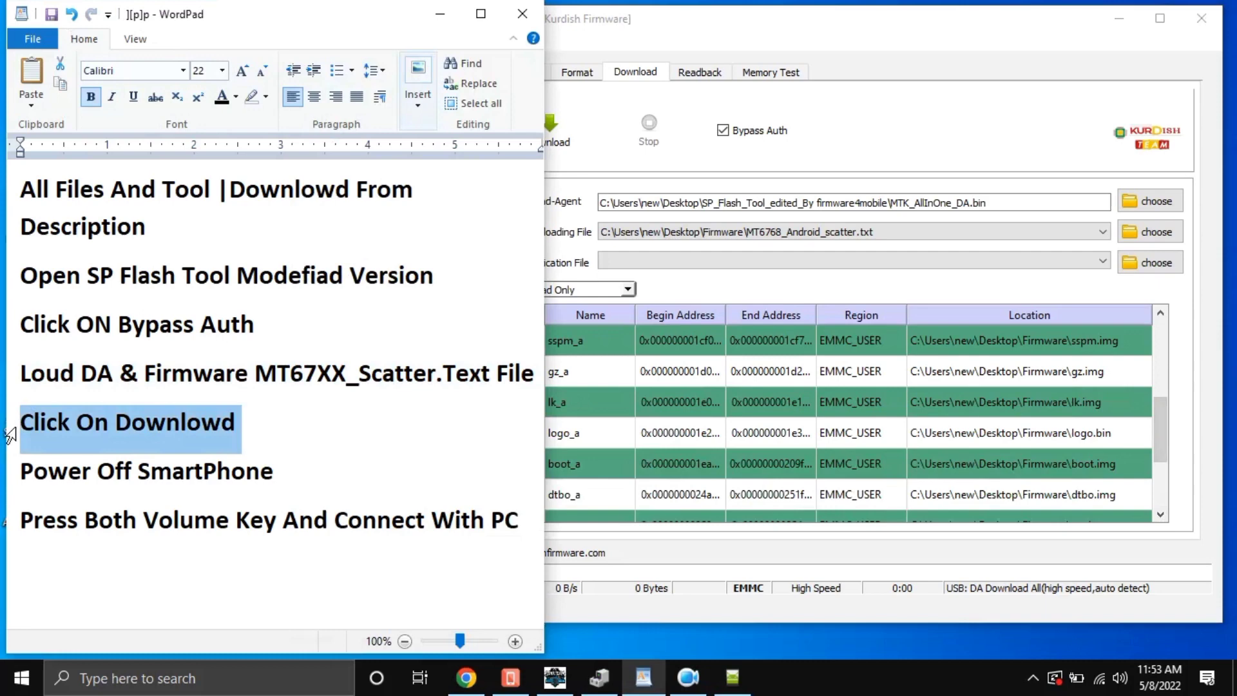
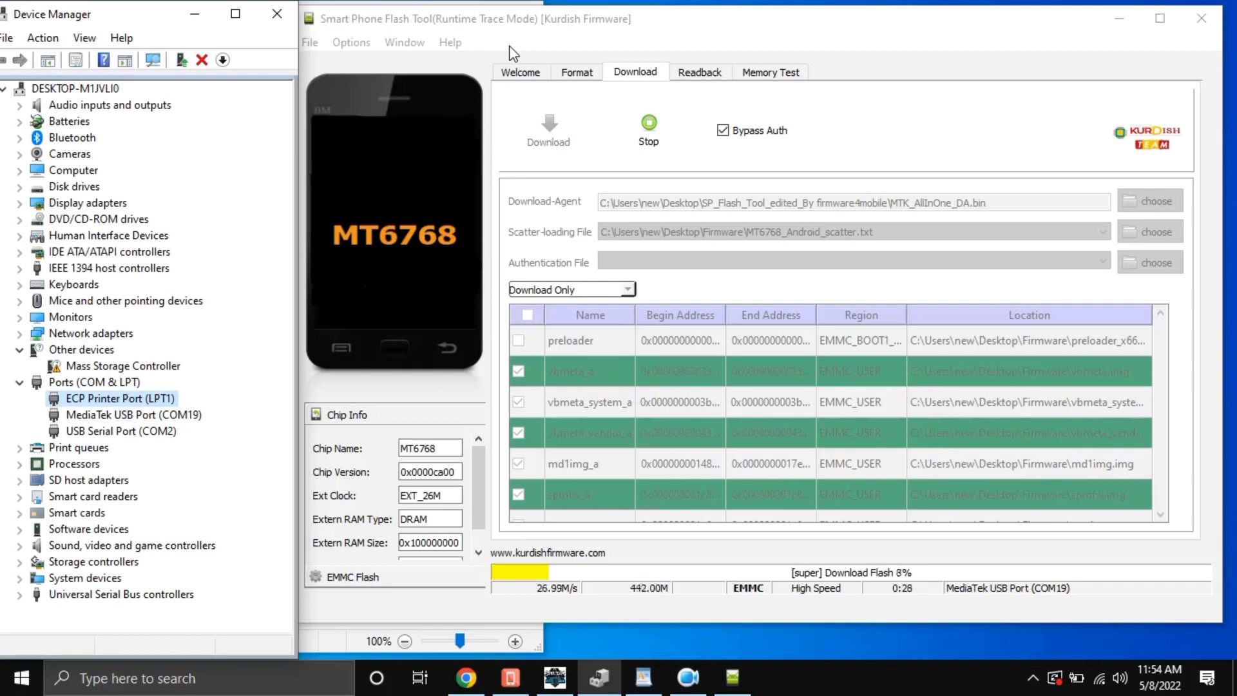
# Minimize Device Manager and append the line "Becareful Don,t Disconnect Your Phone During Flashing OS Software" to the end of the WordPad notes
pyautogui.click(190, 22)
pyautogui.click(193, 19)
pyautogui.click(397, 514)
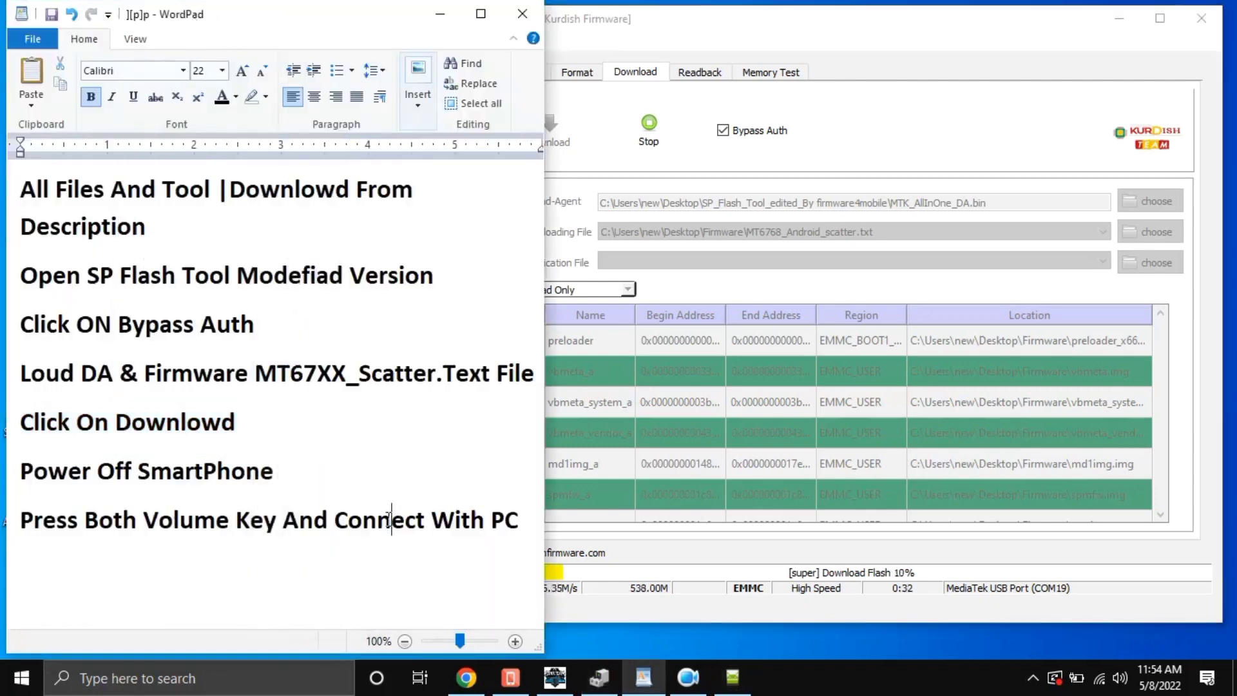
pyautogui.click(523, 532)
pyautogui.press('Return')
pyautogui.write('Be')
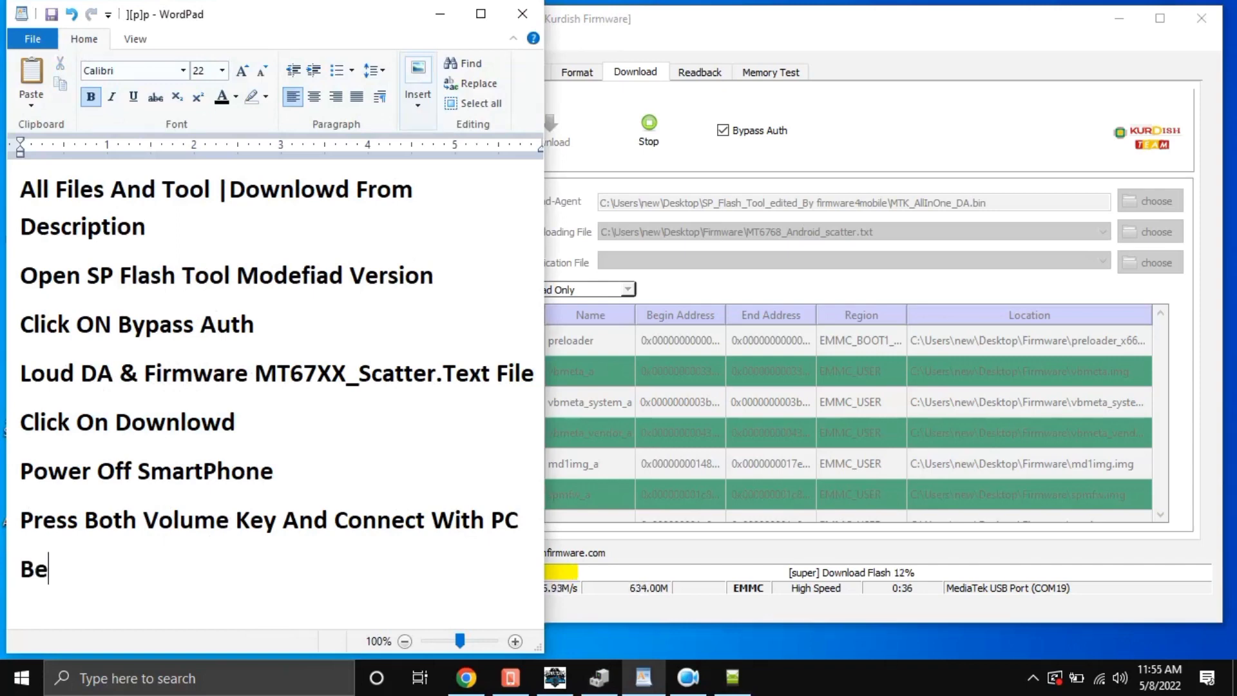
pyautogui.write('carefu')
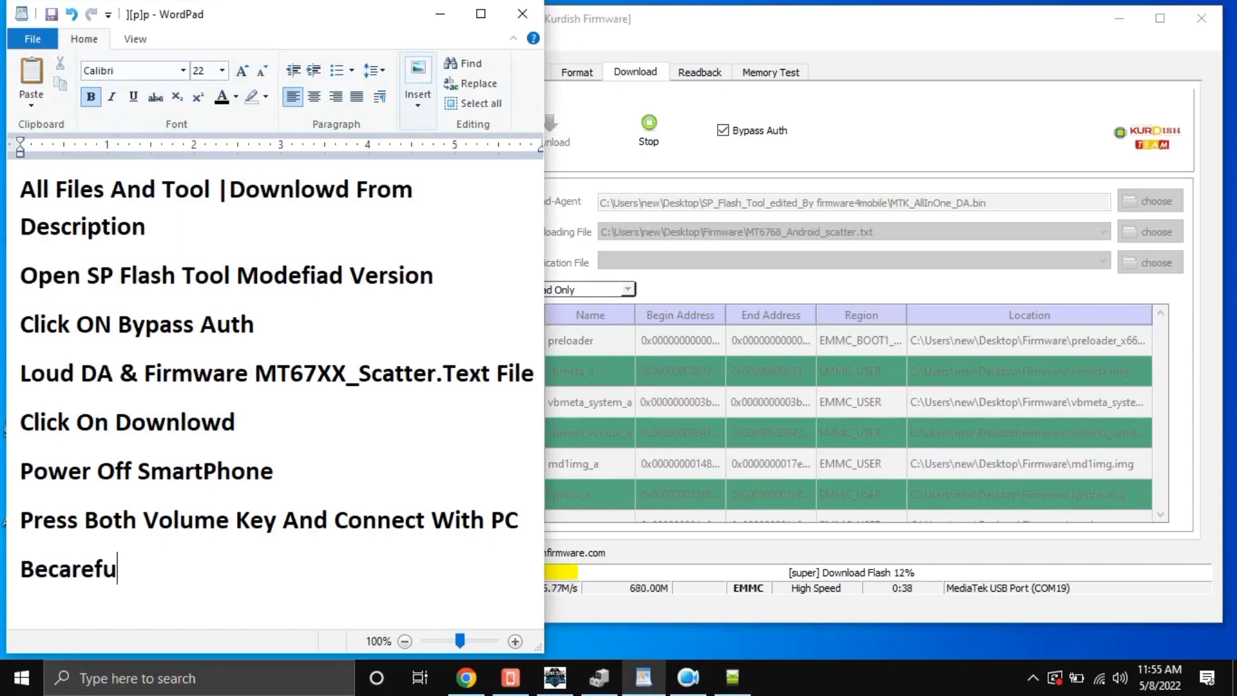
pyautogui.write('l Do')
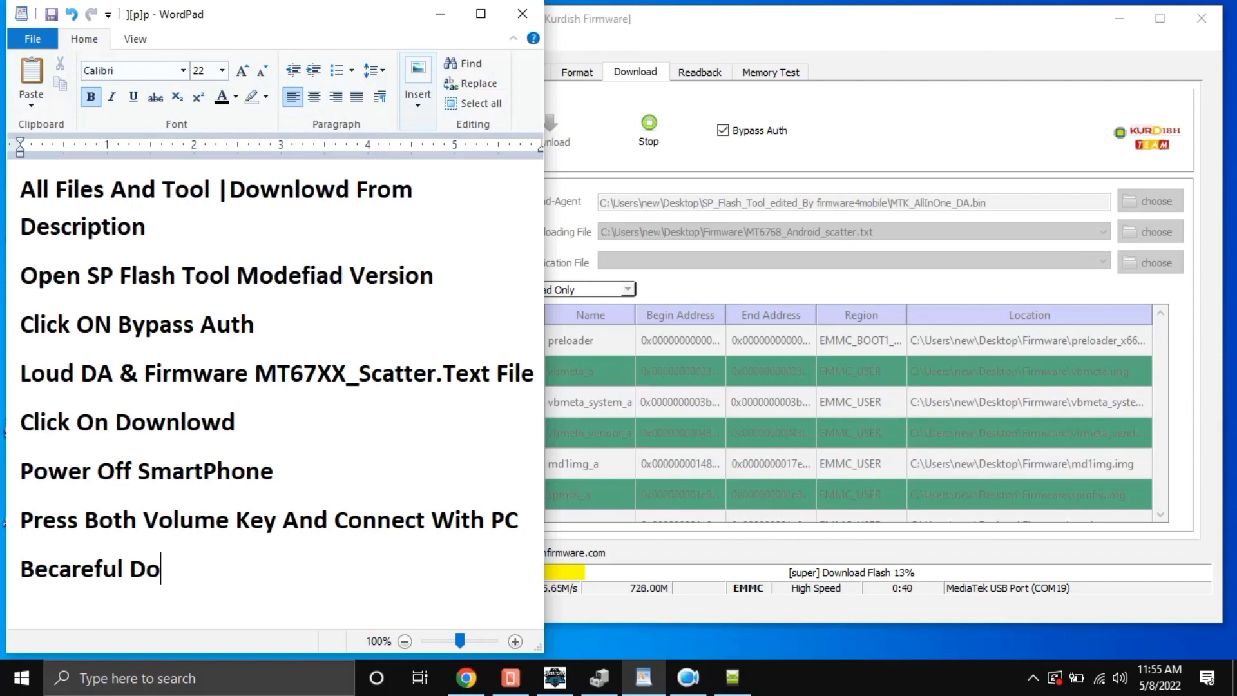
pyautogui.write('n,t D')
pyautogui.write('i')
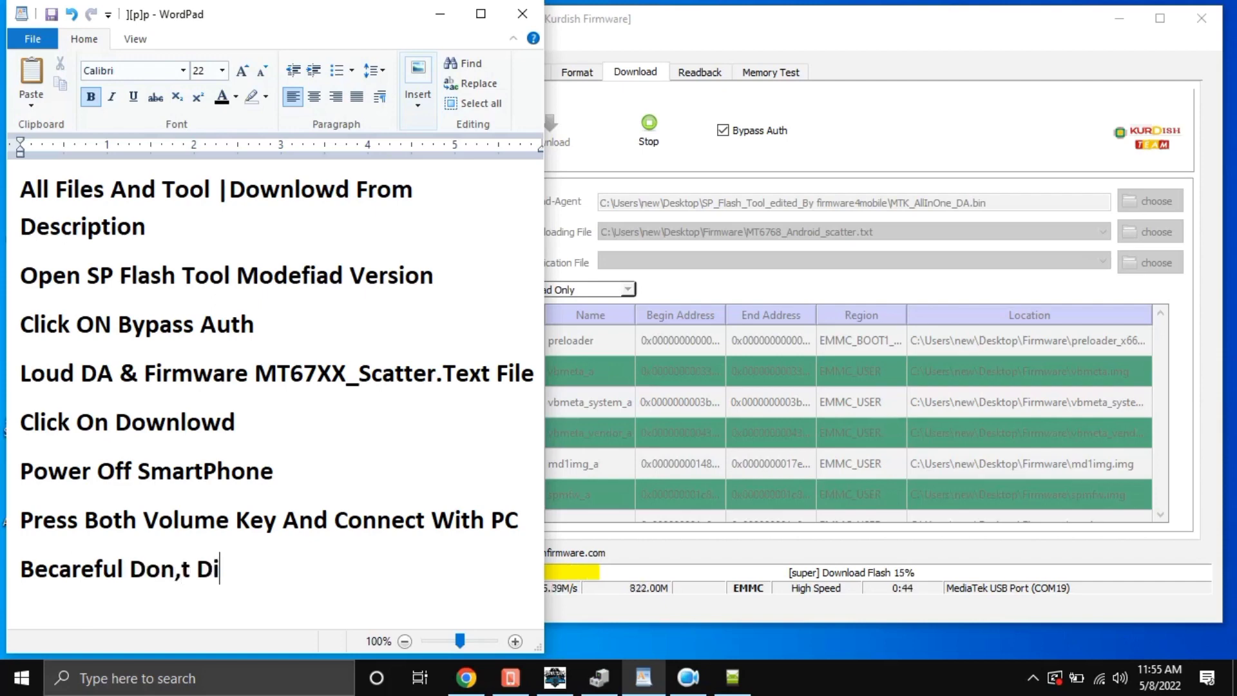
pyautogui.write('sconnect')
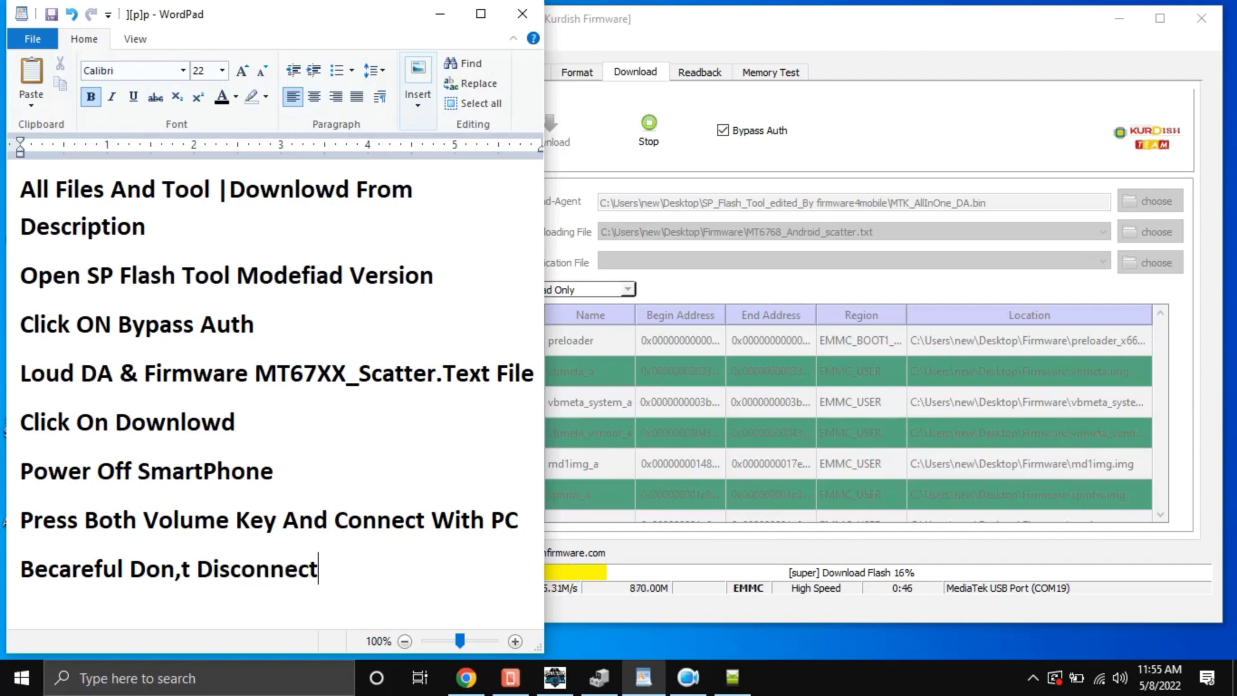
pyautogui.write(' You')
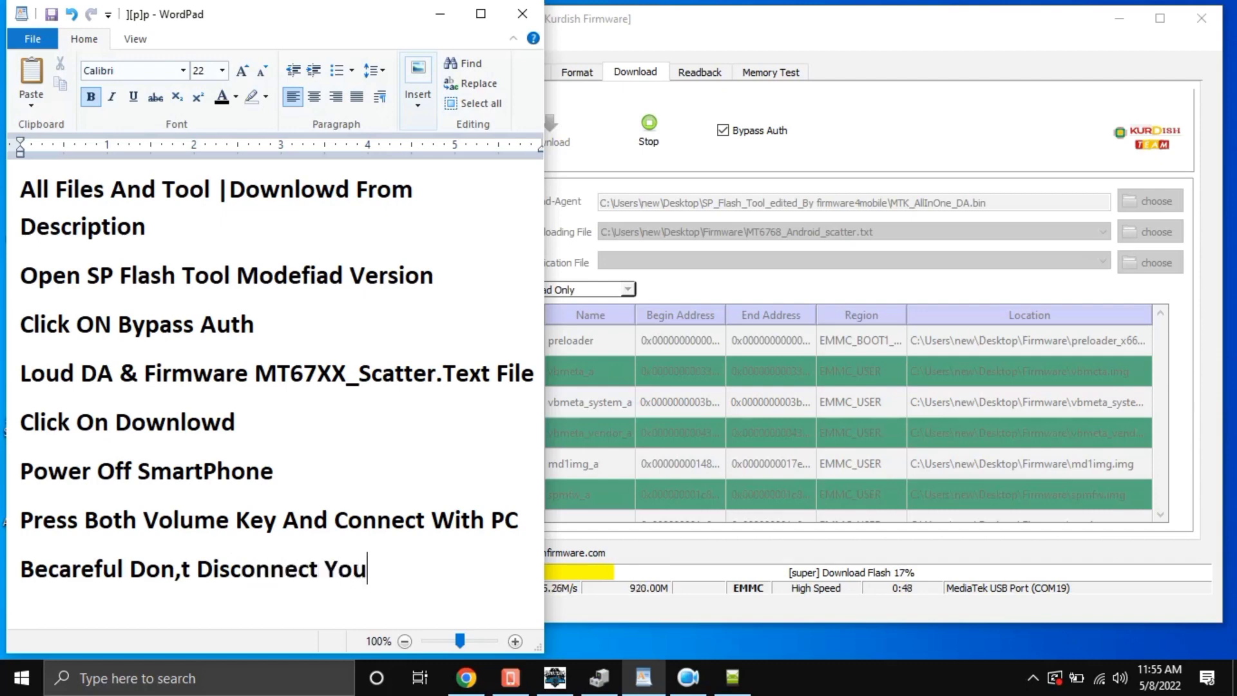
pyautogui.write('r Pho')
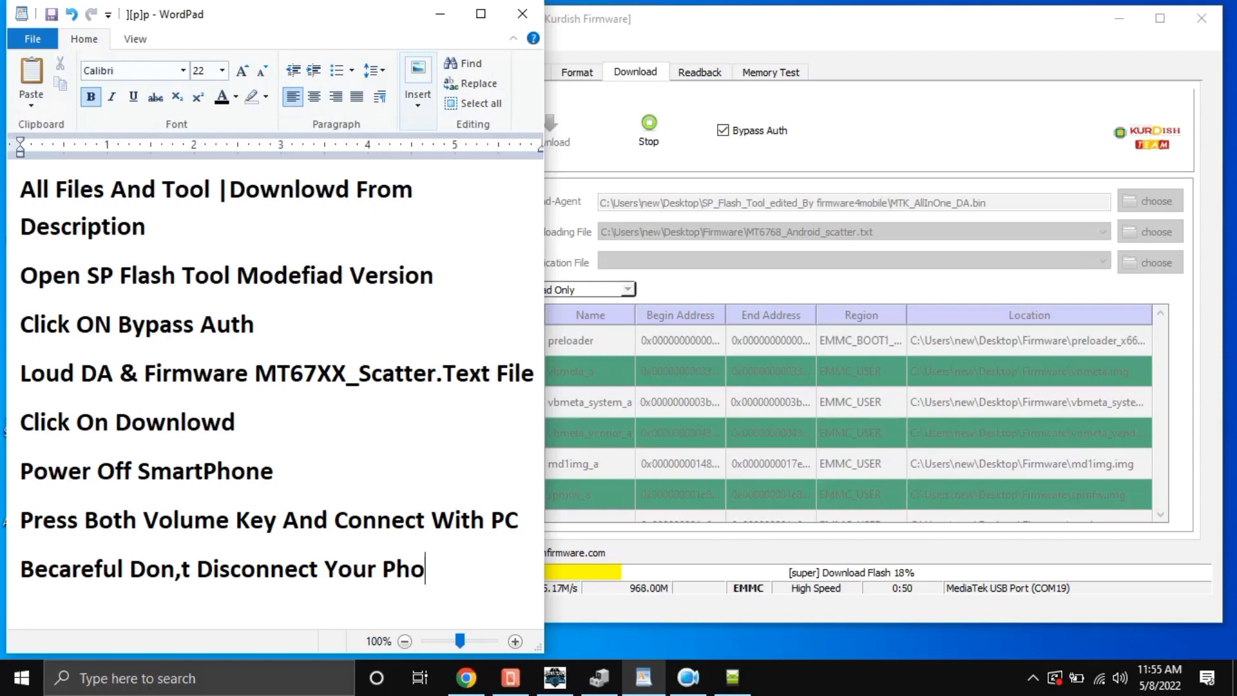
pyautogui.write('ne During ')
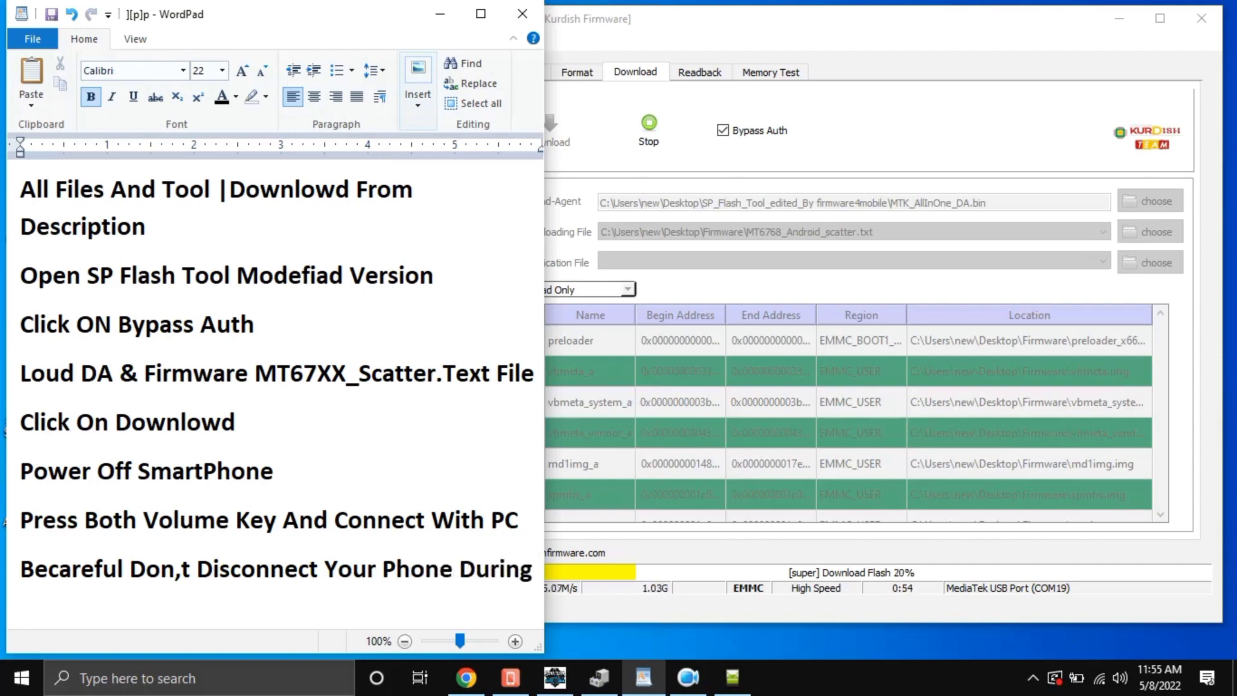
pyautogui.write('Flash')
pyautogui.write('ing ')
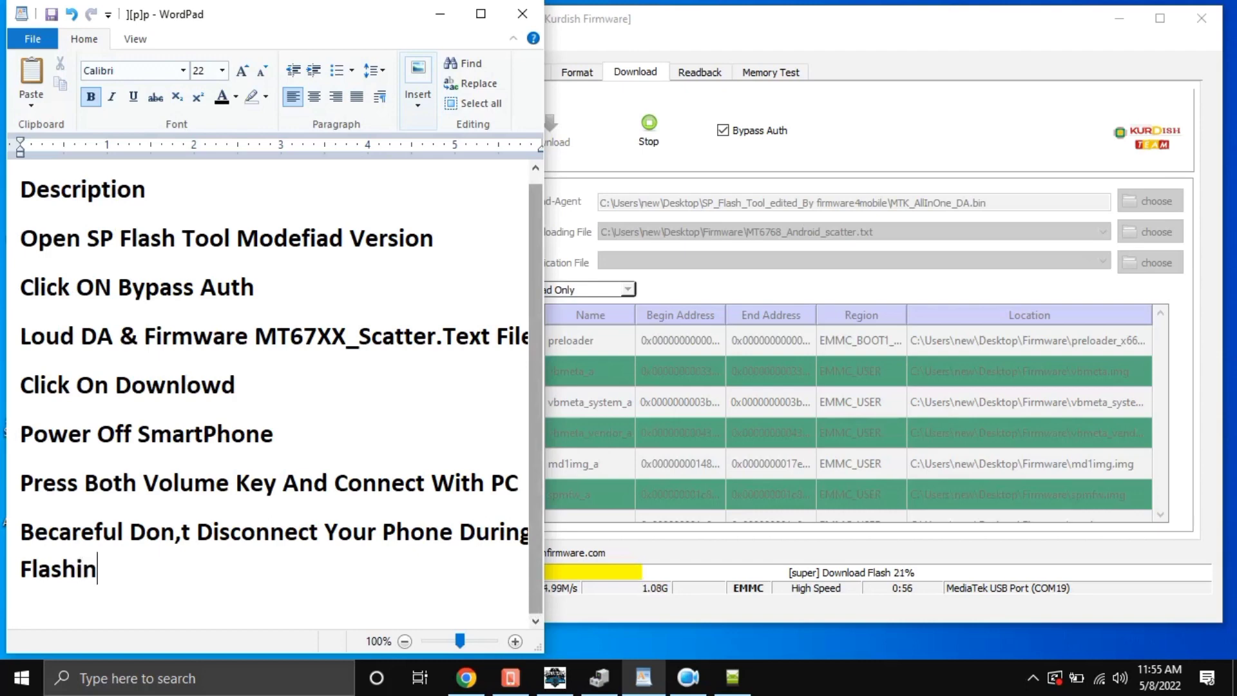
pyautogui.write('OS Software')
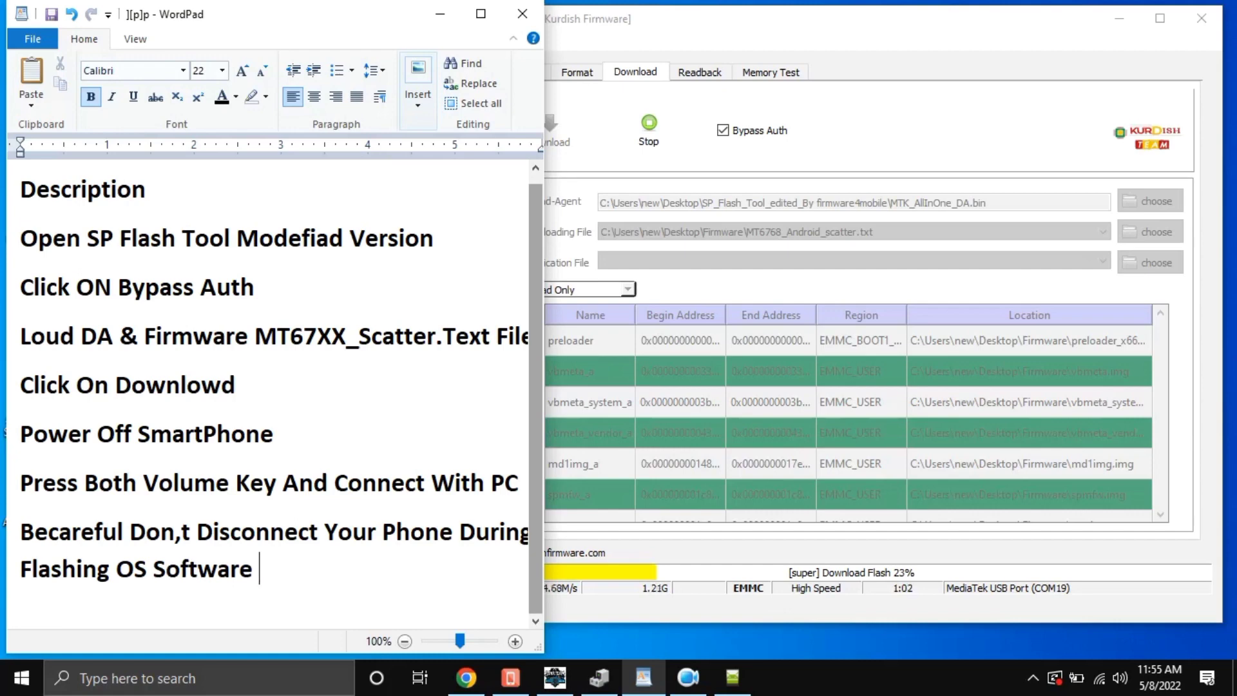
# Add the closing line "Thanks For Watching & Plzz Subscribe My Channal" below the flashing warning and minimize the notes
pyautogui.press('Return')
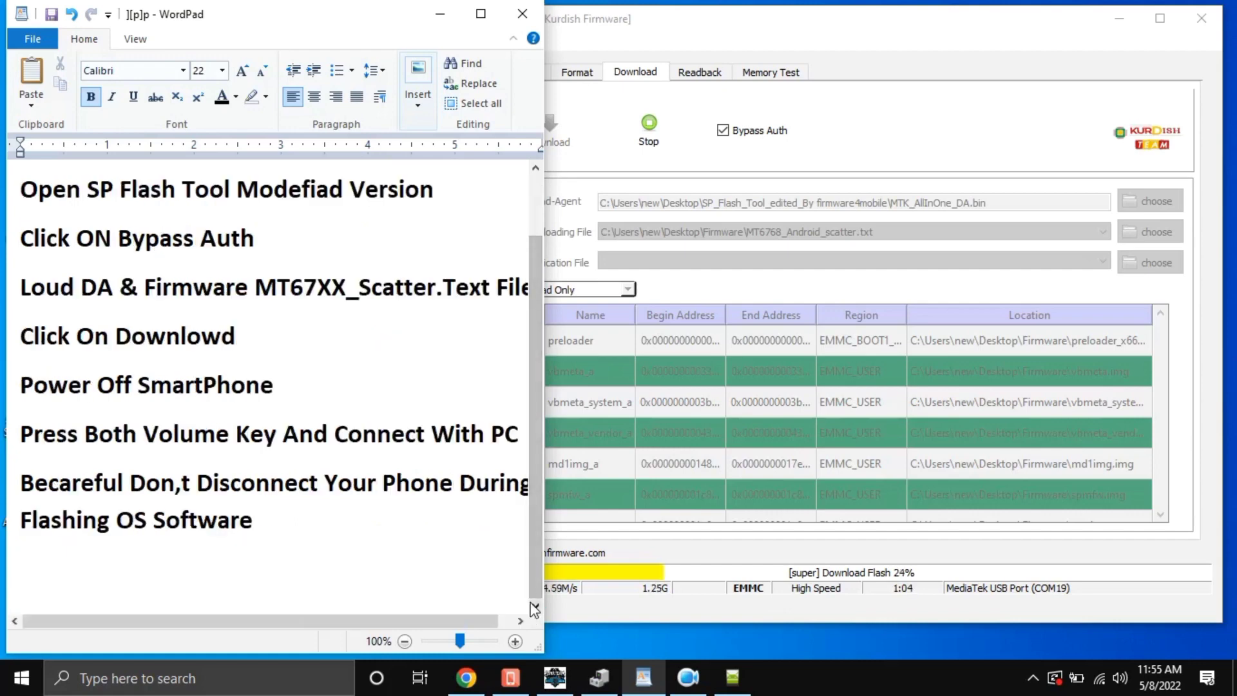
pyautogui.write('Thans')
pyautogui.press('BackSpace')
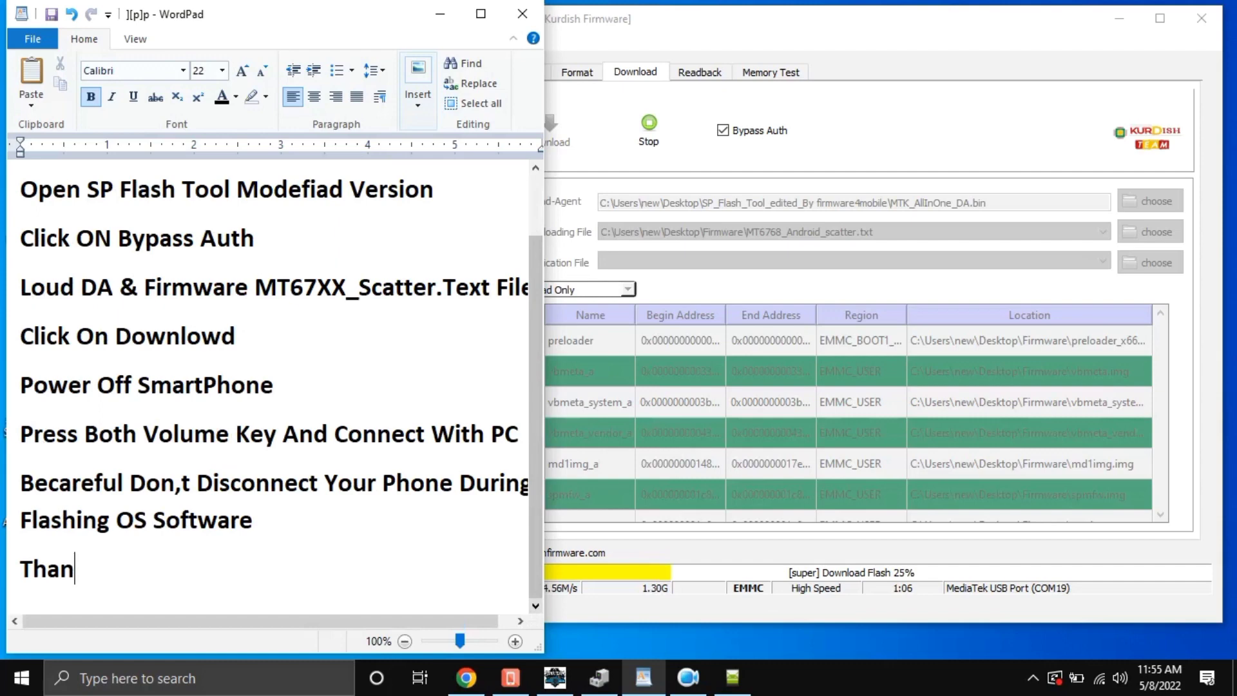
pyautogui.write('ks For')
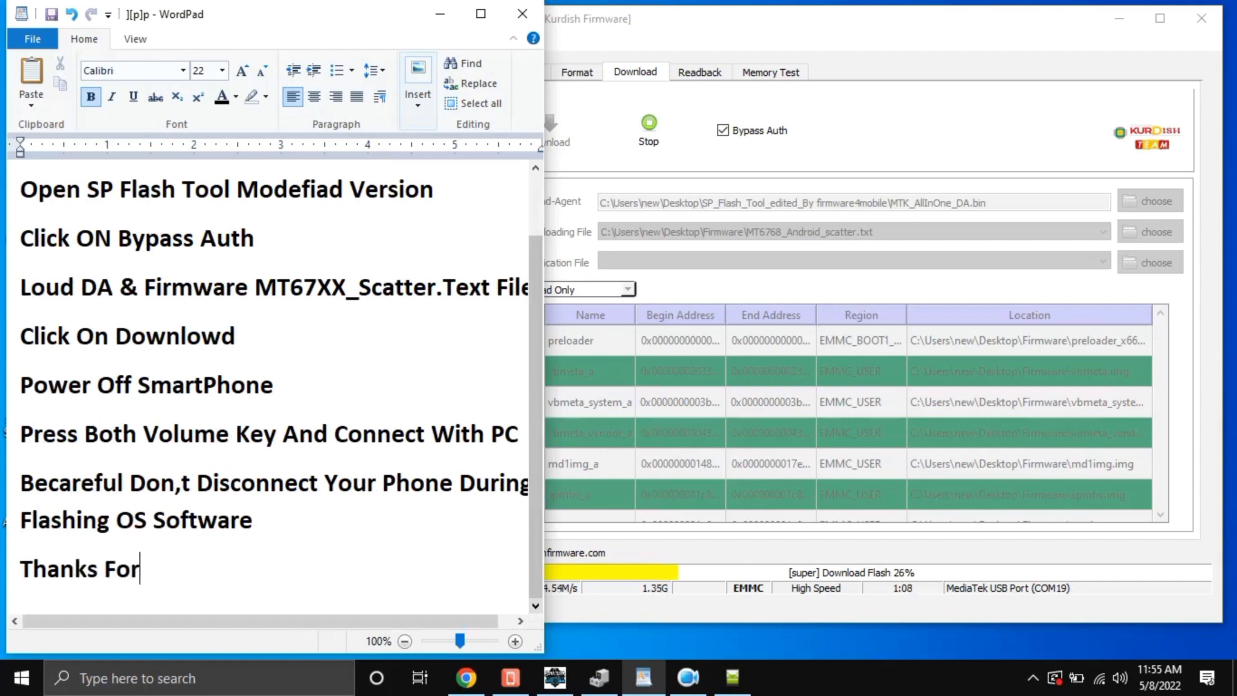
pyautogui.write(' Watching ')
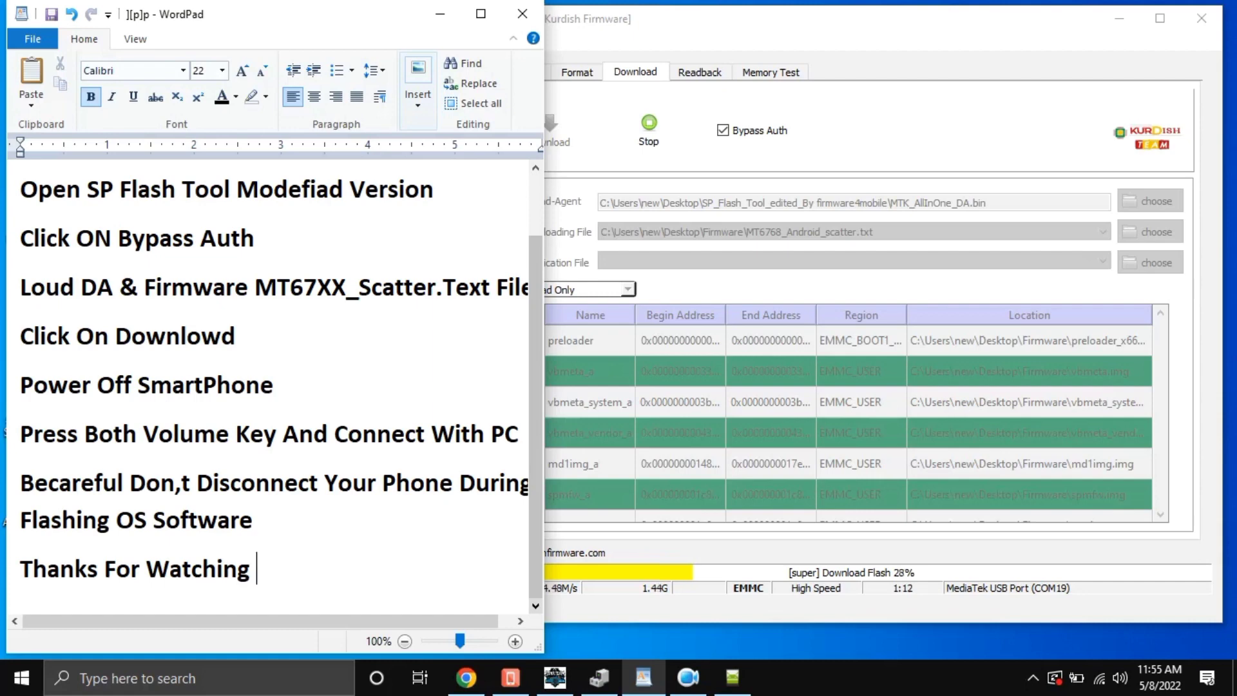
pyautogui.write('& Plzz')
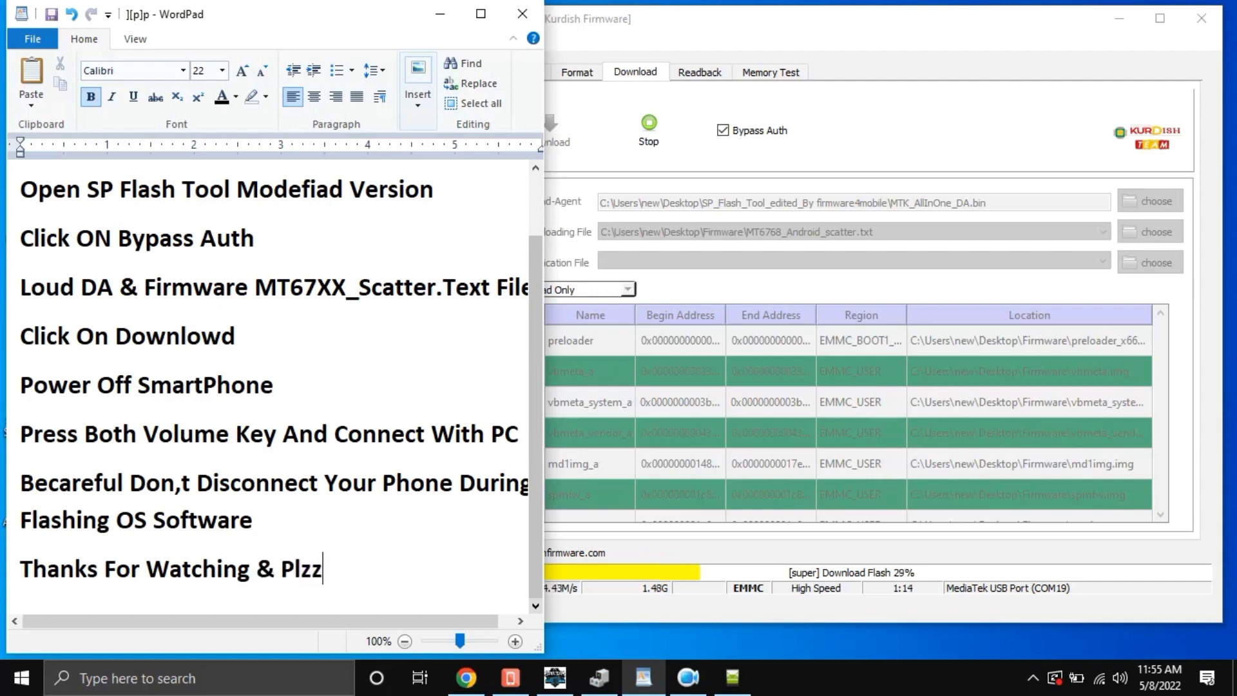
pyautogui.write(' Sub')
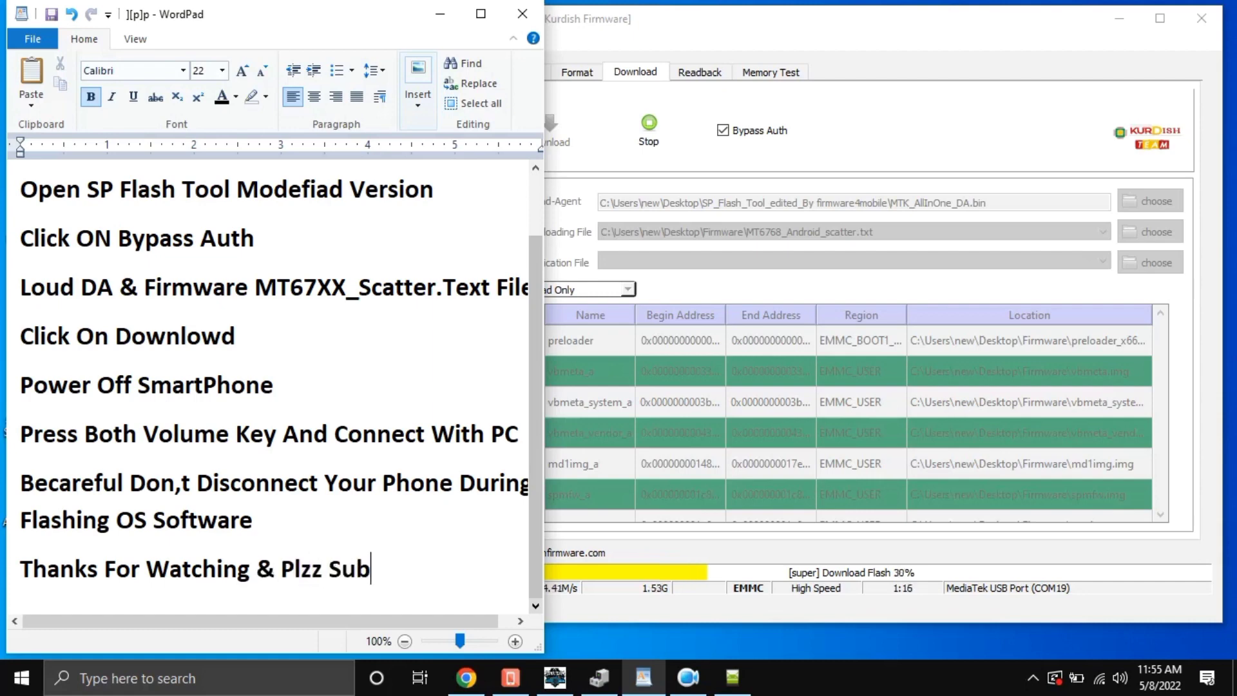
pyautogui.write('scribe ')
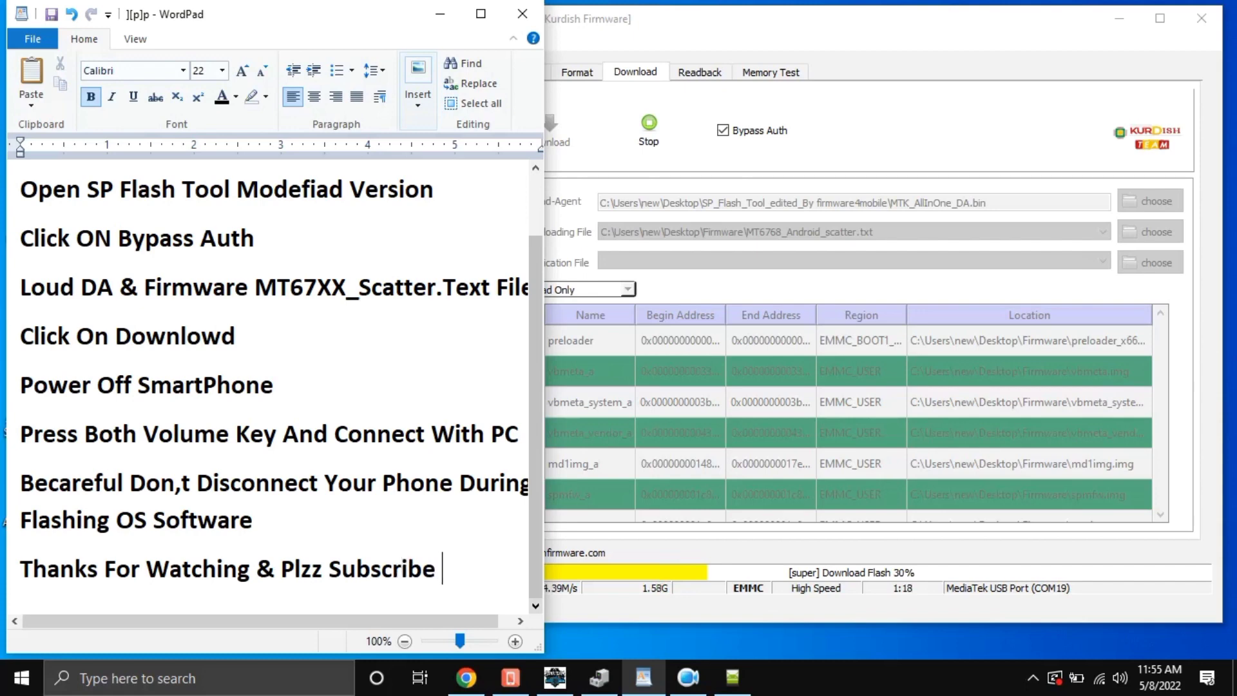
pyautogui.write('My Channak')
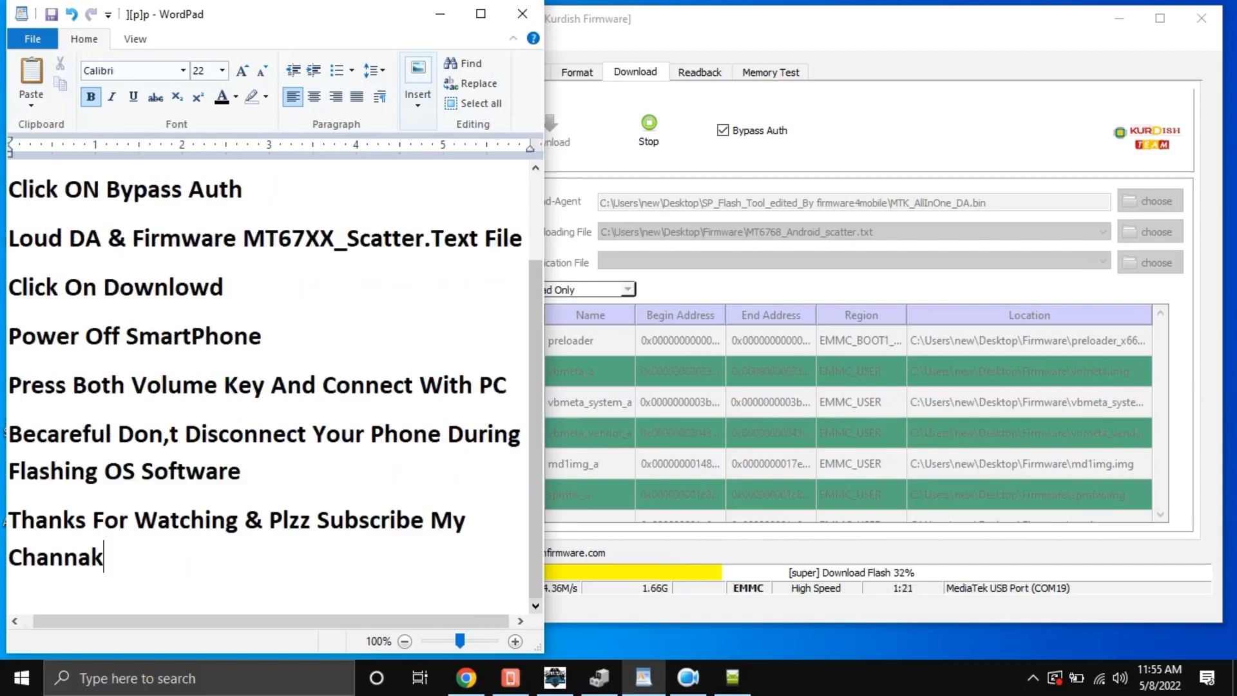
pyautogui.press('BackSpace')
pyautogui.write('l')
pyautogui.click(440, 15)
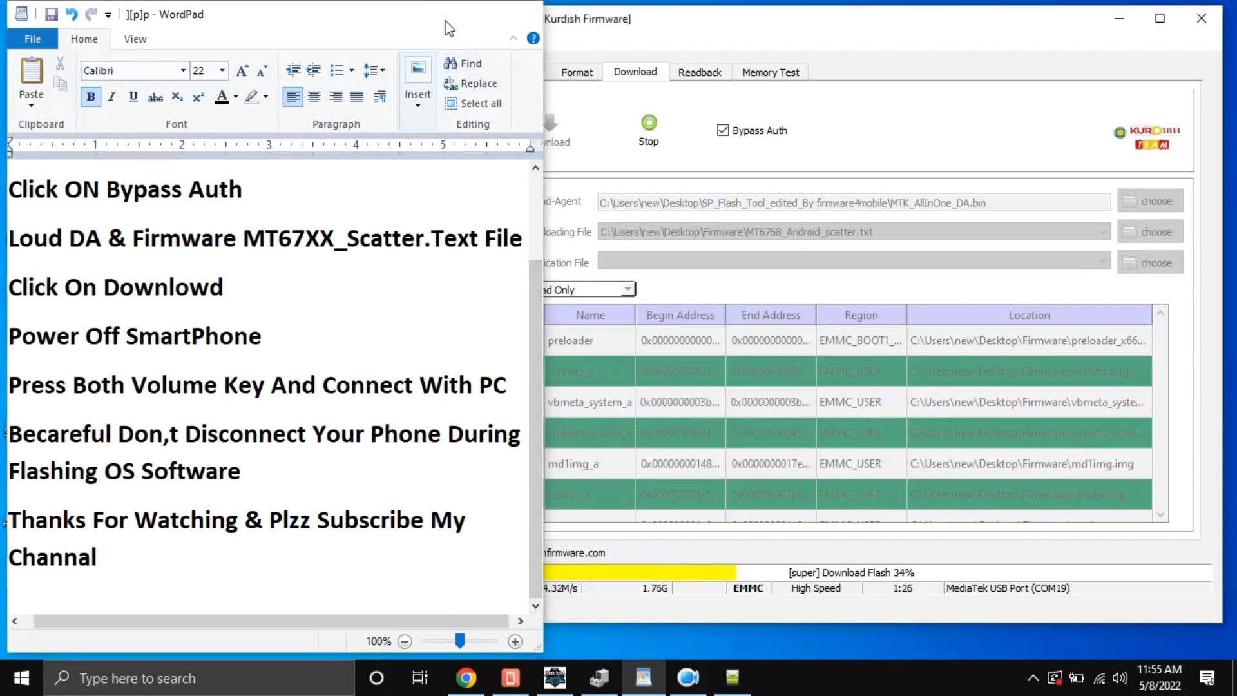
# Center the flash tool window while flashing finishes, then dismiss the Download Ok message and close the tool
pyautogui.moveTo(719, 31); pyautogui.dragTo(616, 44)
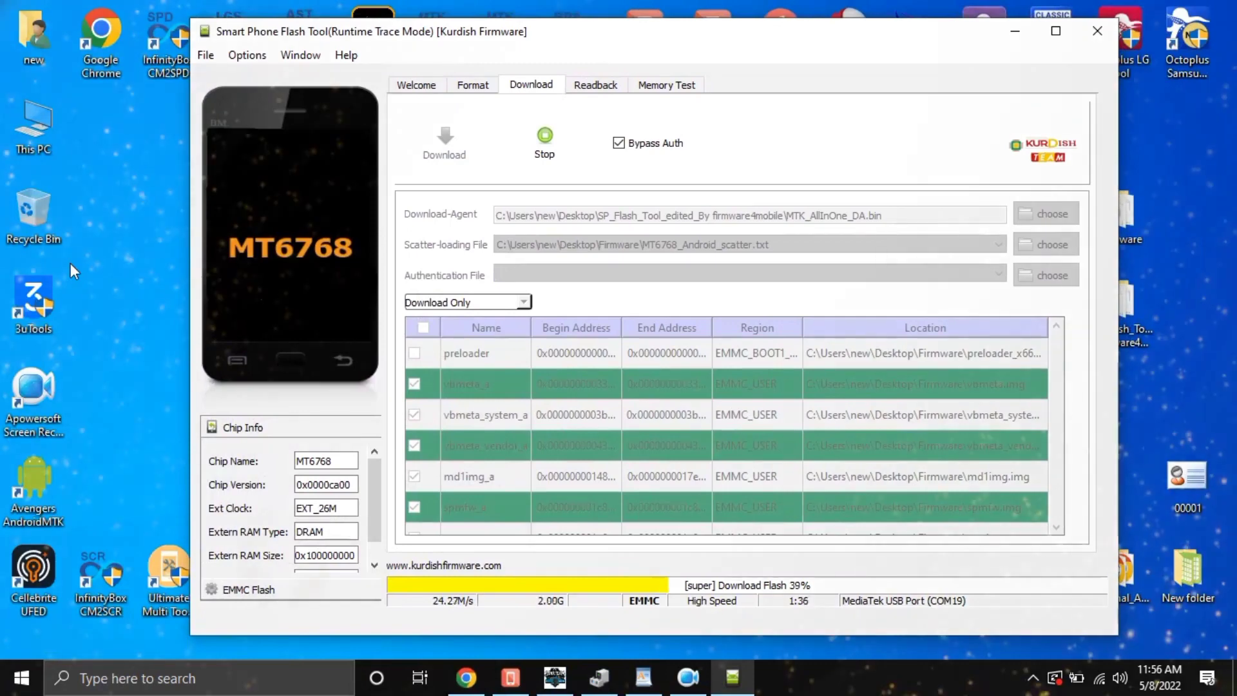
pyautogui.moveTo(614, 46); pyautogui.dragTo(600, 43)
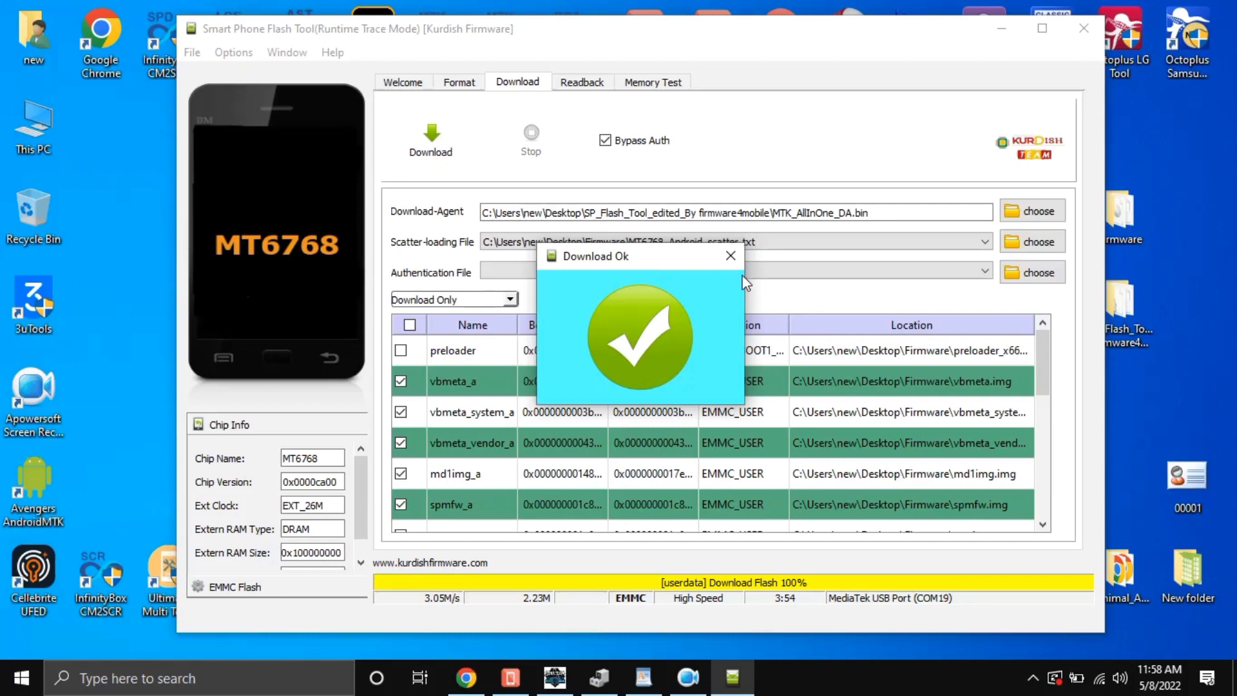
pyautogui.click(725, 255)
pyautogui.click(1084, 28)
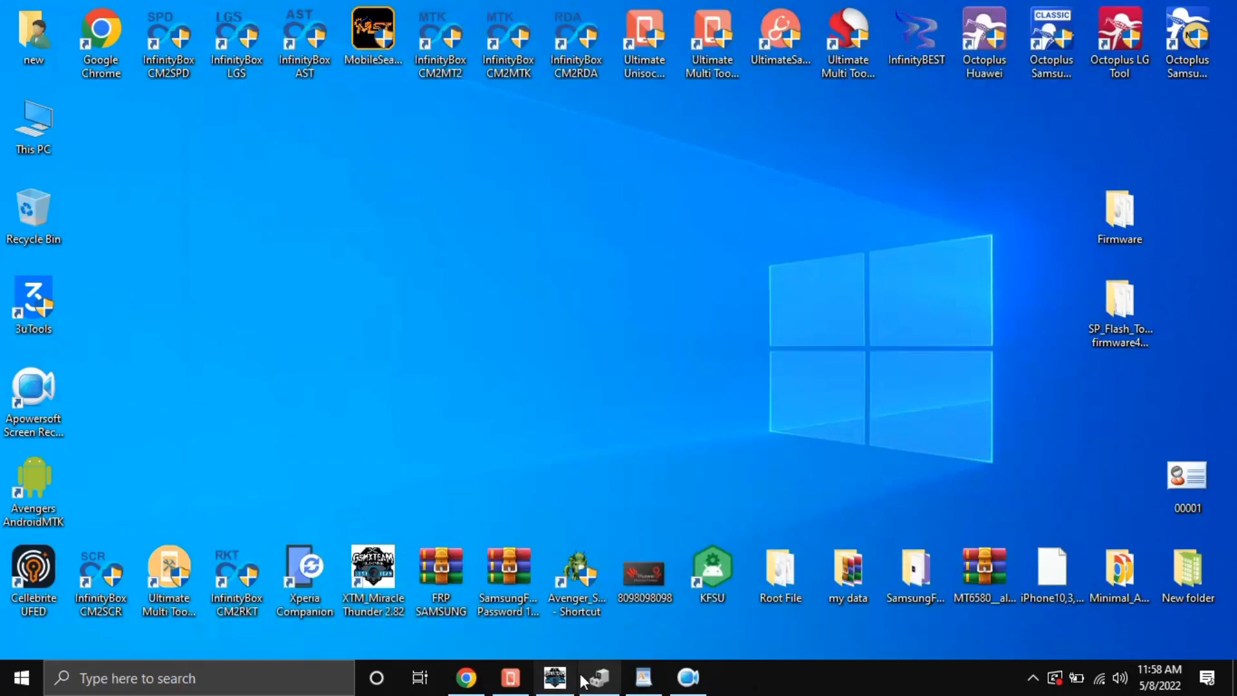